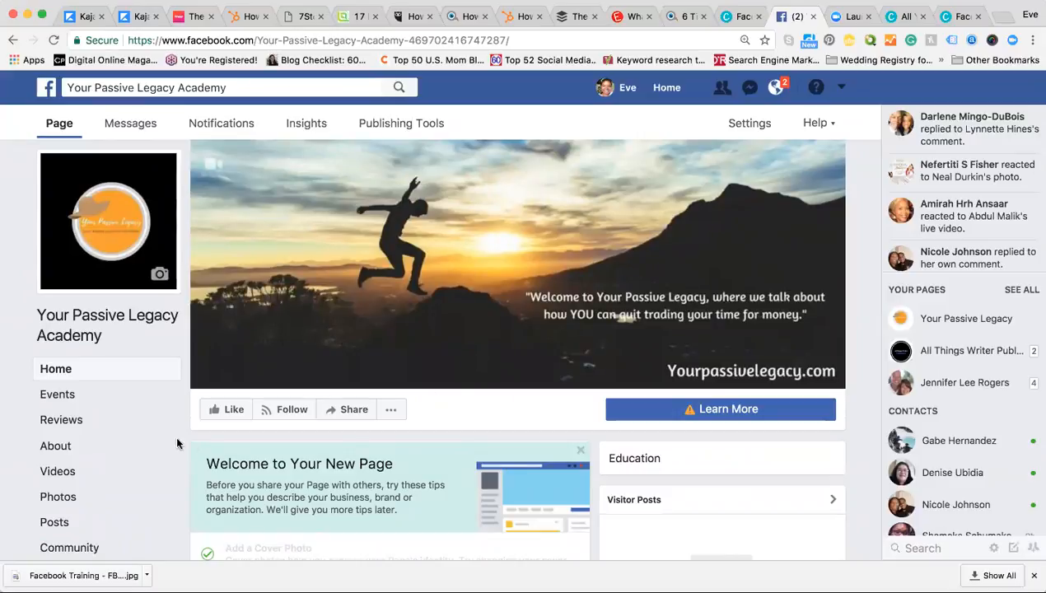
# Step: Scroll down the Your Passive Legacy Academy page and go to its About section
pyautogui.scroll(-2, 90, 419)
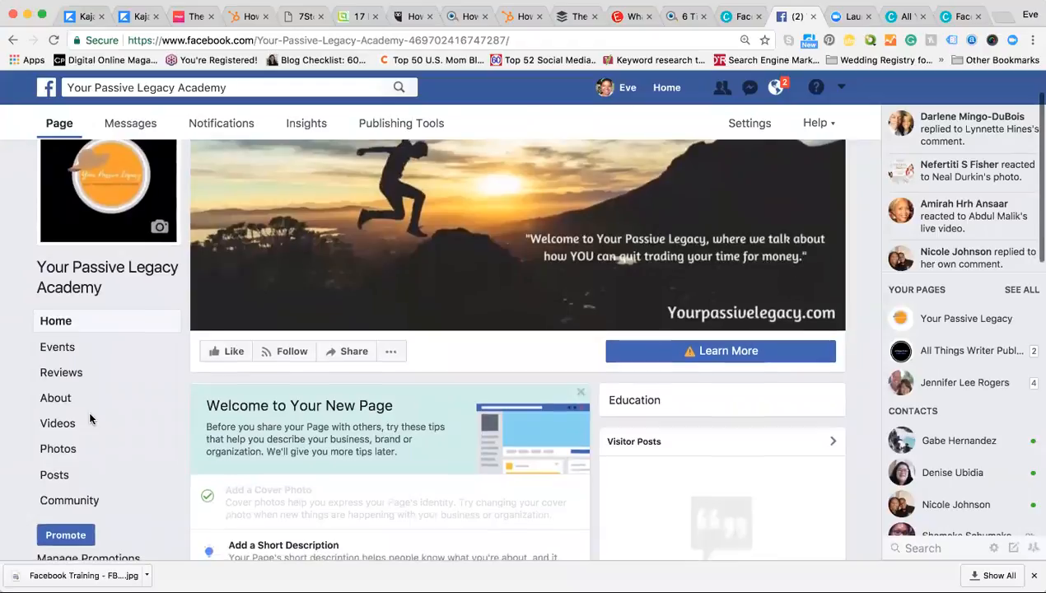
pyautogui.scroll(-2, 91, 419)
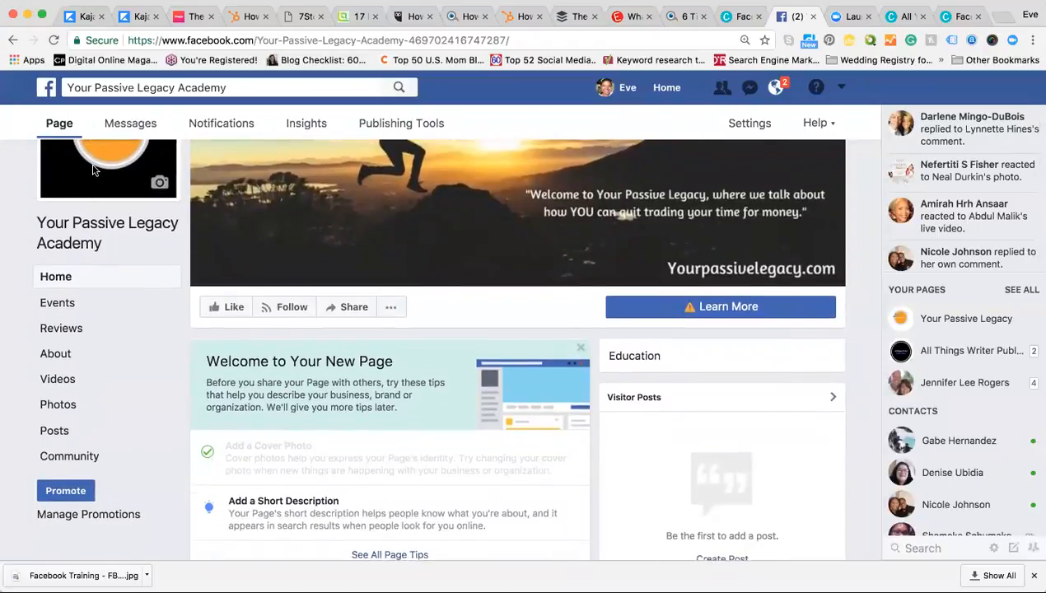
pyautogui.click(58, 354)
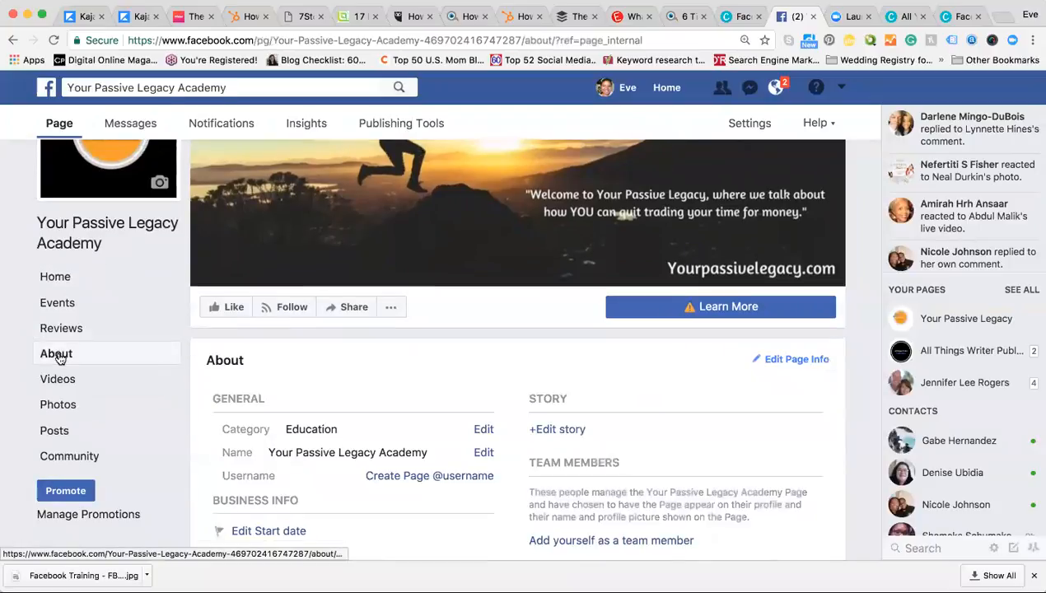
# Step: Scroll through the About section and start editing the story under STORY
pyautogui.scroll(-3, 334, 398)
pyautogui.scroll(-2, 334, 399)
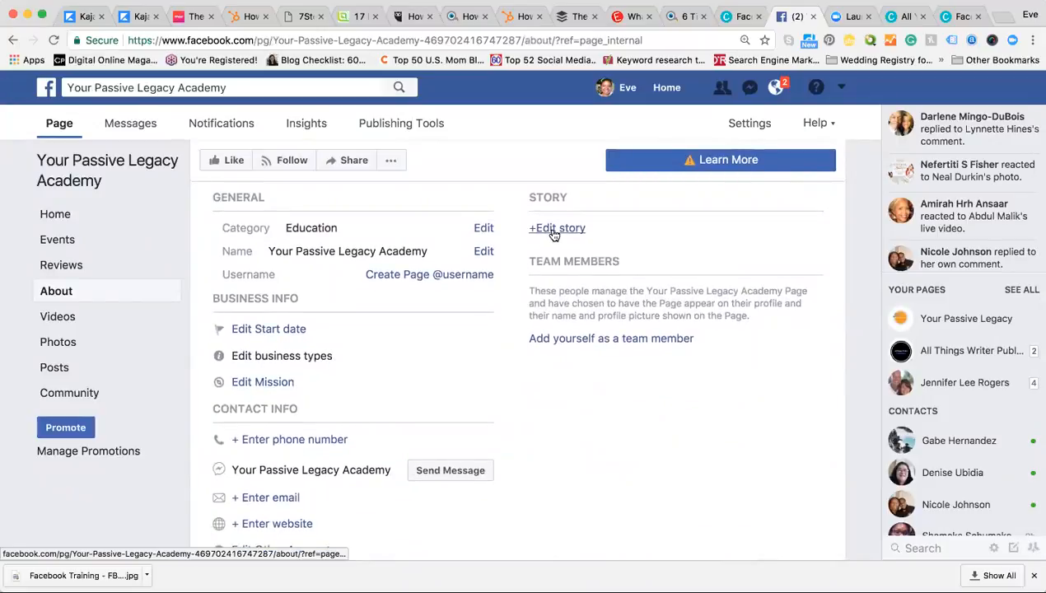
pyautogui.scroll(2, 525, 316)
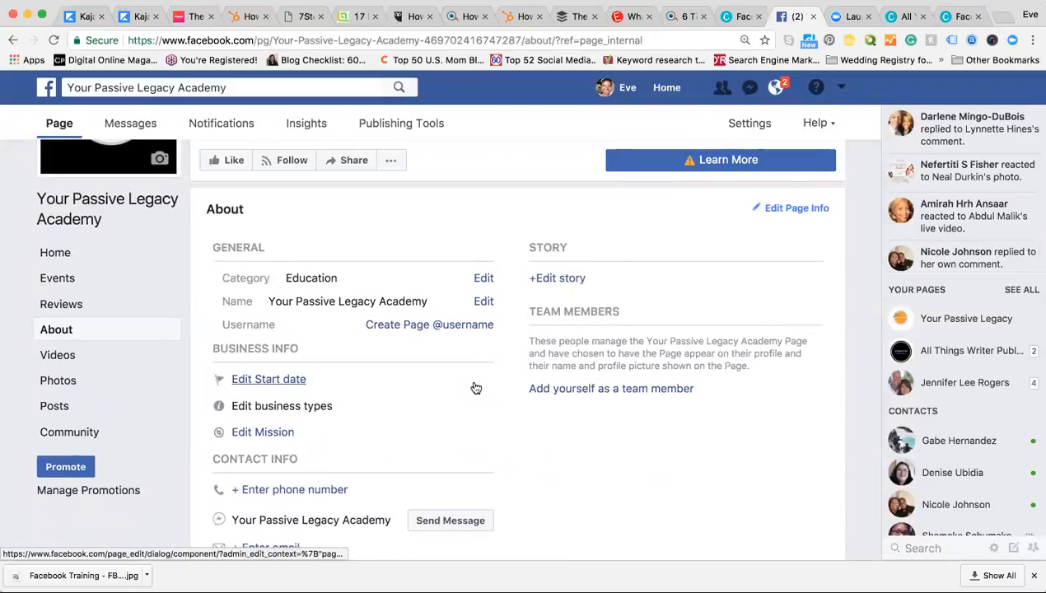
pyautogui.scroll(-2, 476, 387)
pyautogui.scroll(-1, 475, 387)
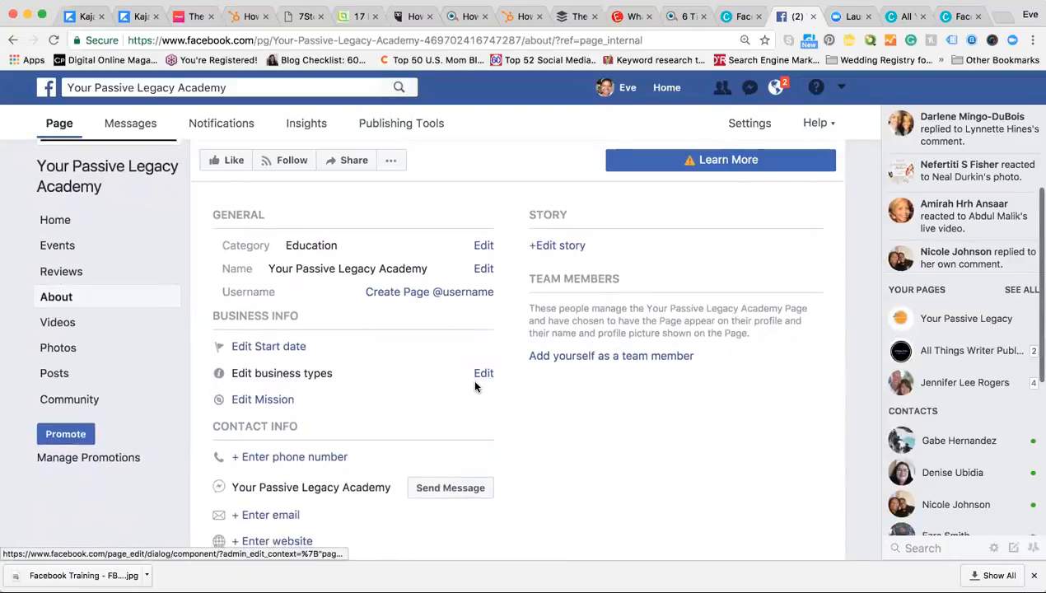
pyautogui.scroll(-10, 475, 387)
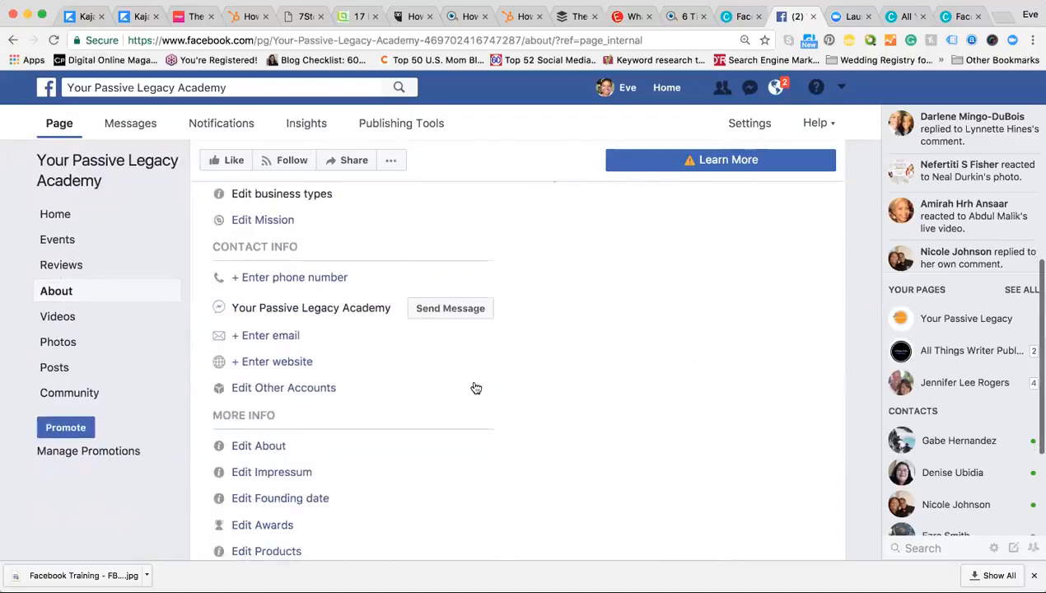
pyautogui.scroll(-3, 476, 387)
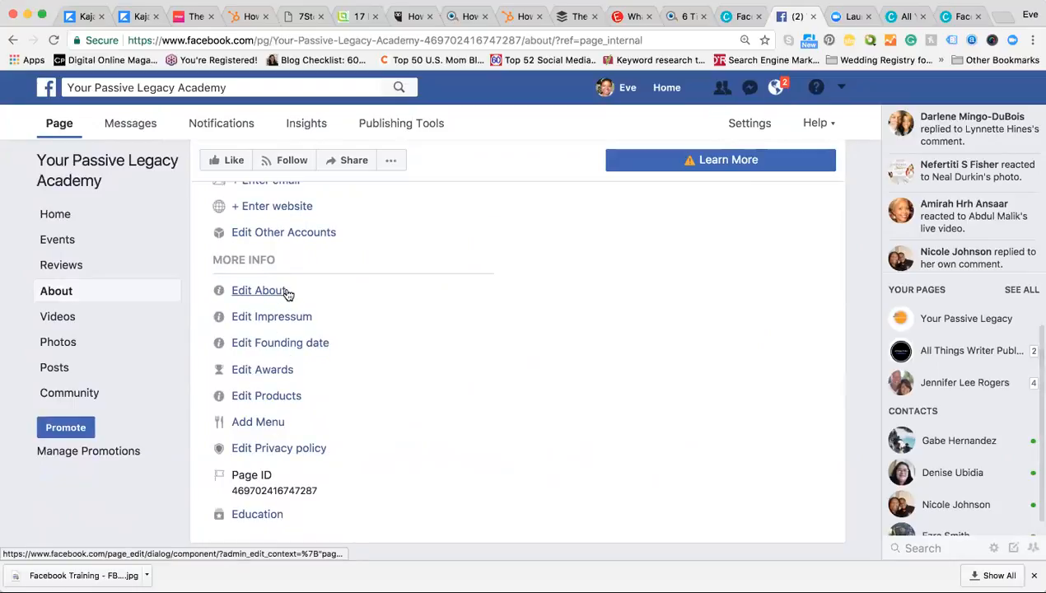
pyautogui.scroll(5, 287, 295)
pyautogui.scroll(7, 287, 295)
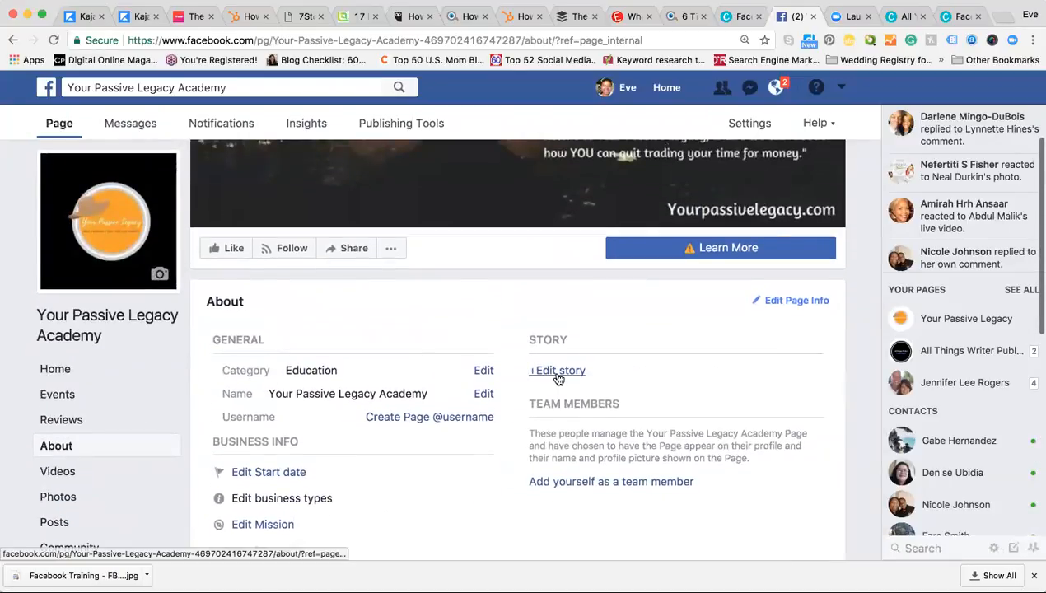
pyautogui.click(558, 372)
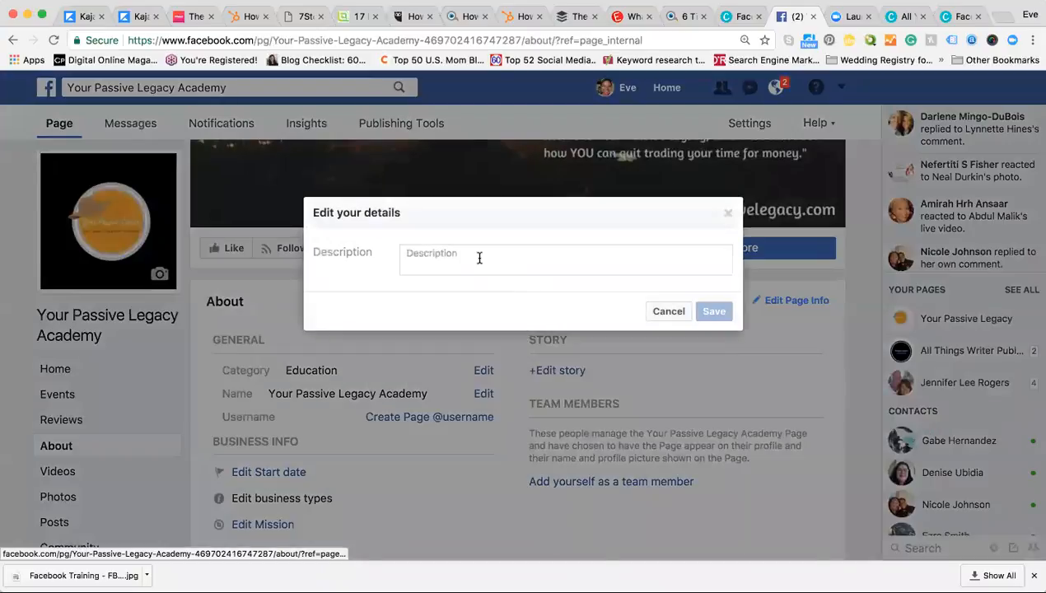
# Step: Paste the 'The Your Passive Legacy Academy Tribe is amazing' story and drop the comma after scarcity
pyautogui.click(480, 257)
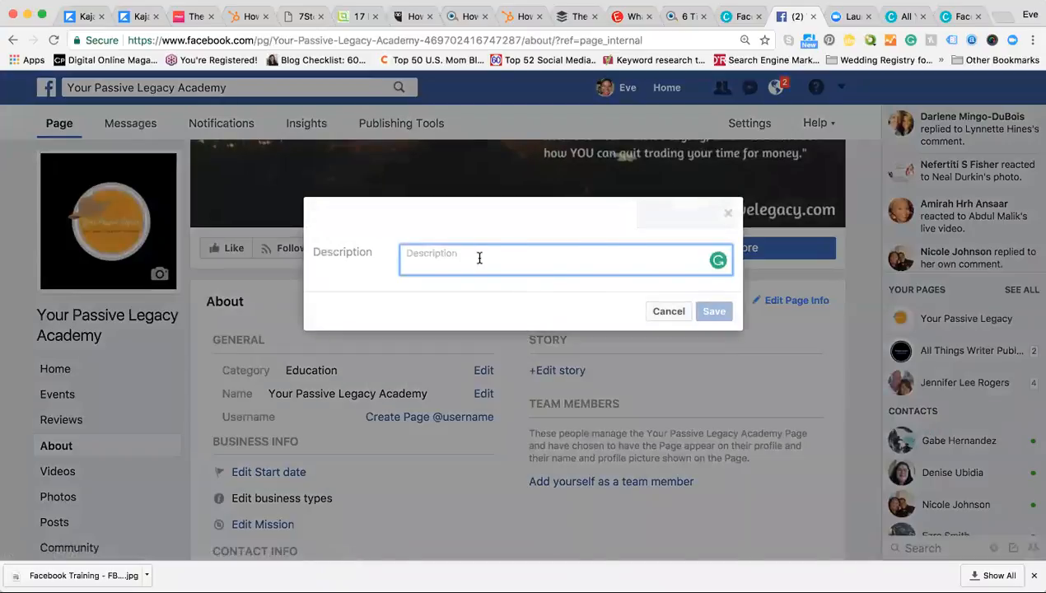
pyautogui.write('The most powerful breakthrough that we help our Tribe members experience and achieve is freedom from the traditional employee mindset and rat race. Once they step into a different mindset, earning quadrant/tax bracket, they are never the same again. We help liberate people from self-inflicted scarcity, and show them that if they do the work once, they will earn residual income for life.')
pyautogui.scroll(10, 544, 301)
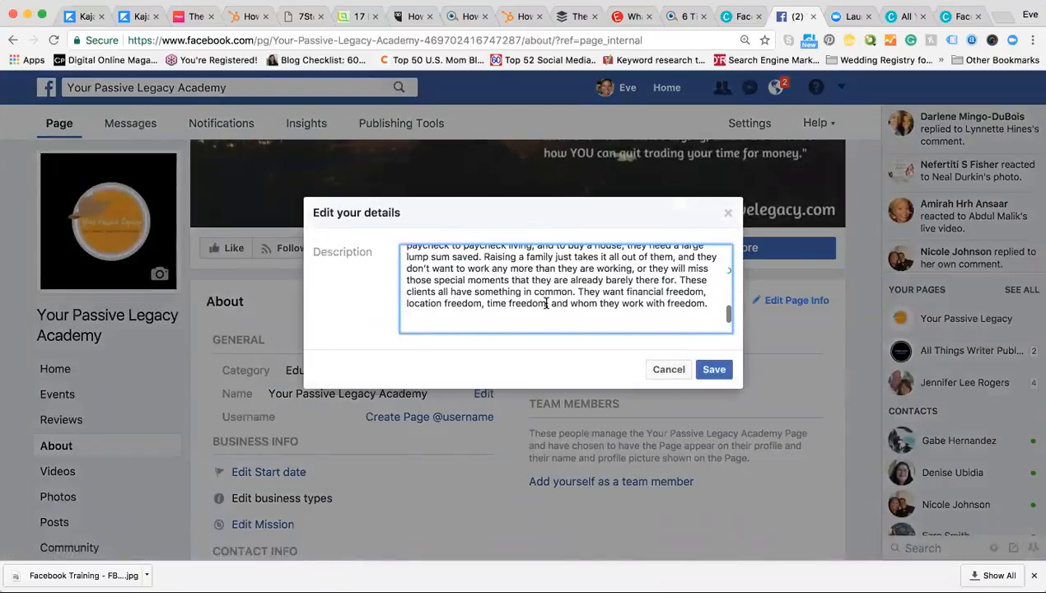
pyautogui.scroll(6, 545, 303)
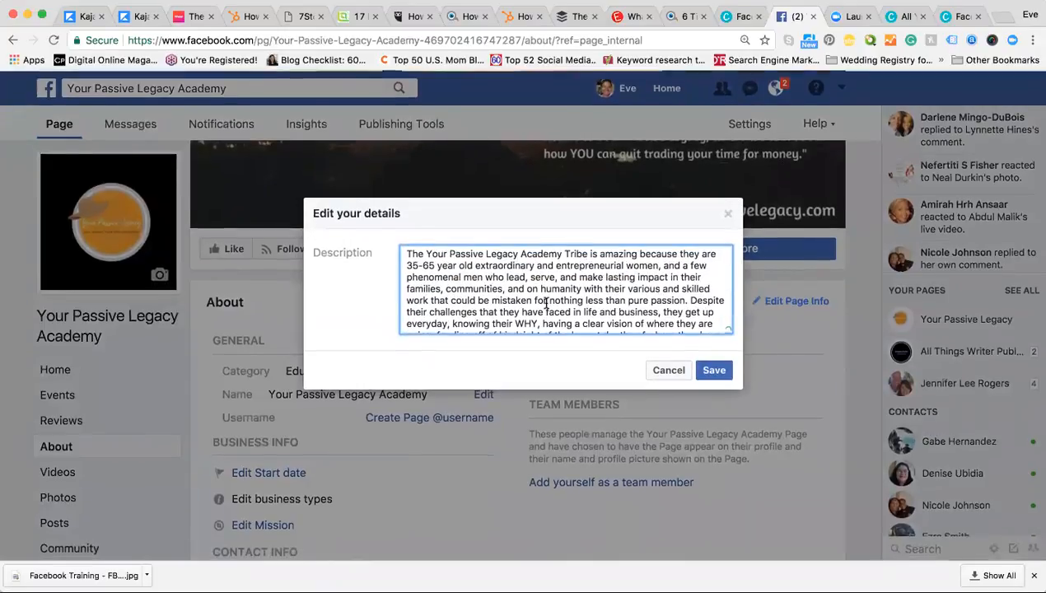
pyautogui.scroll(-15, 545, 305)
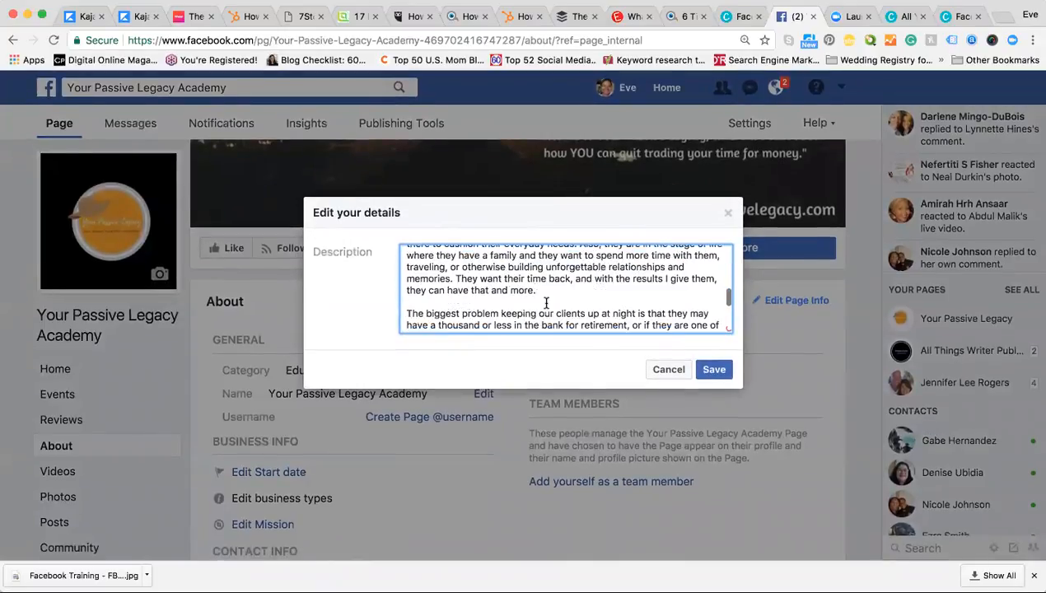
pyautogui.moveTo(546, 304)
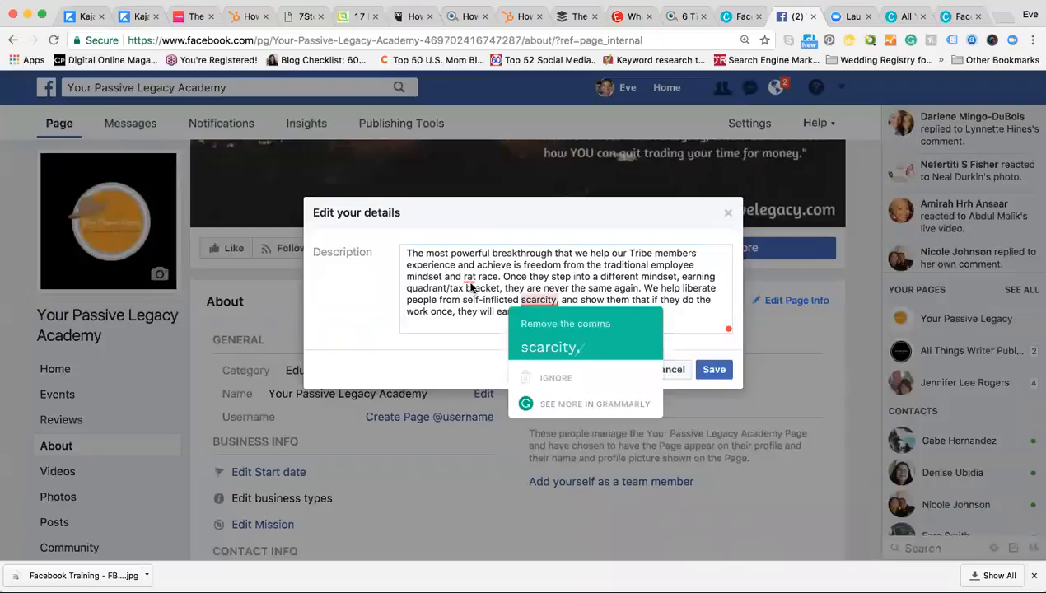
pyautogui.click(540, 344)
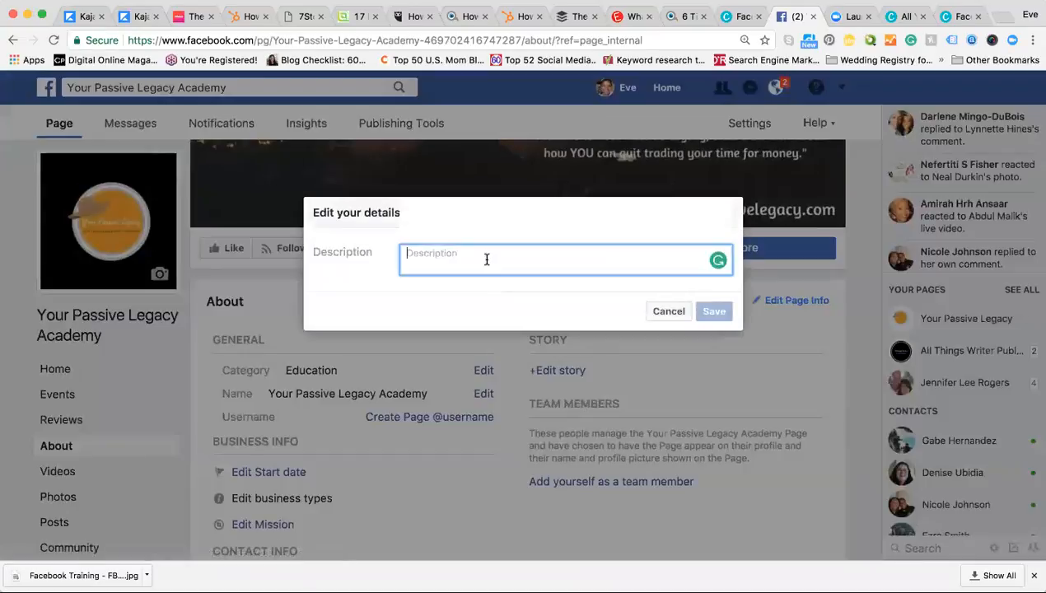
pyautogui.write('The most powerful breakthrough that we help our Tribe members experience and achieve is freedom from the traditional employee mindset and rat race. Once they step into a different mindset, earning quadrant/tax bracket, they are never the same again. We help liberate people from self-inflicted scarcity, and show them that if they do the work once, they will earn residual income for life.')
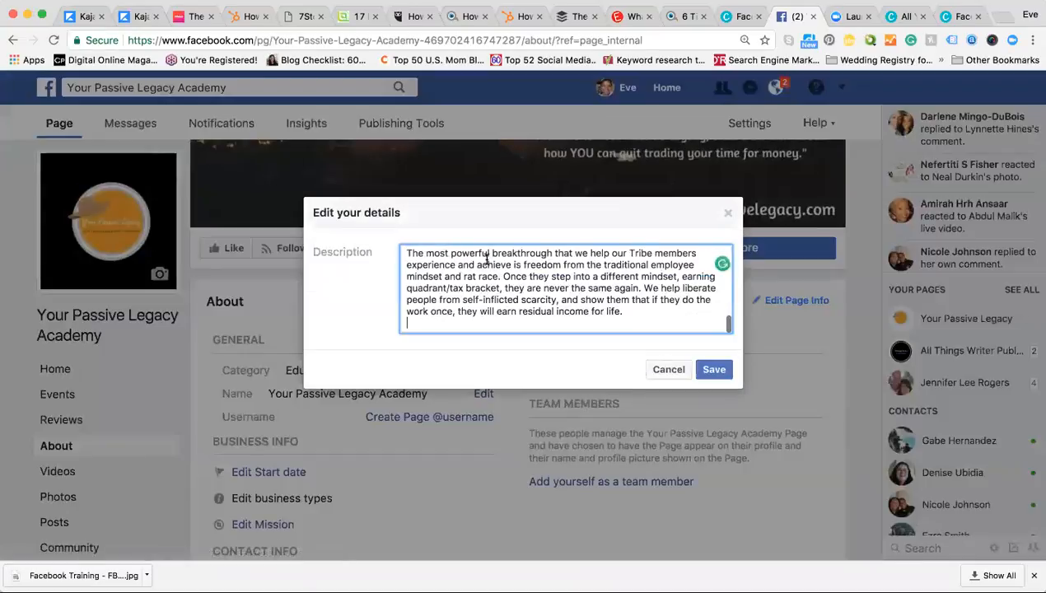
pyautogui.scroll(5, 640, 288)
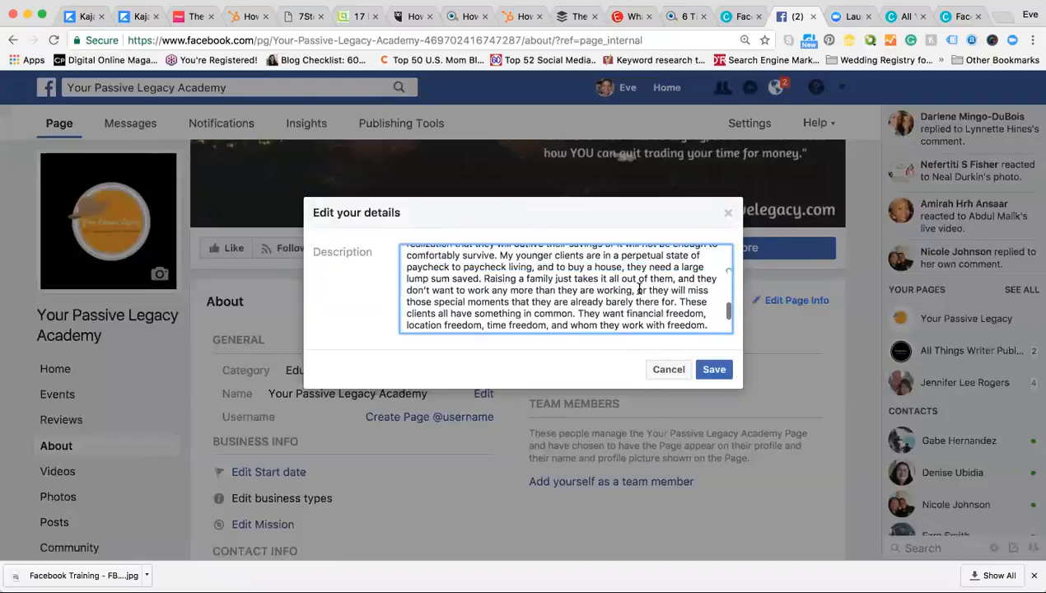
pyautogui.scroll(-10, 639, 288)
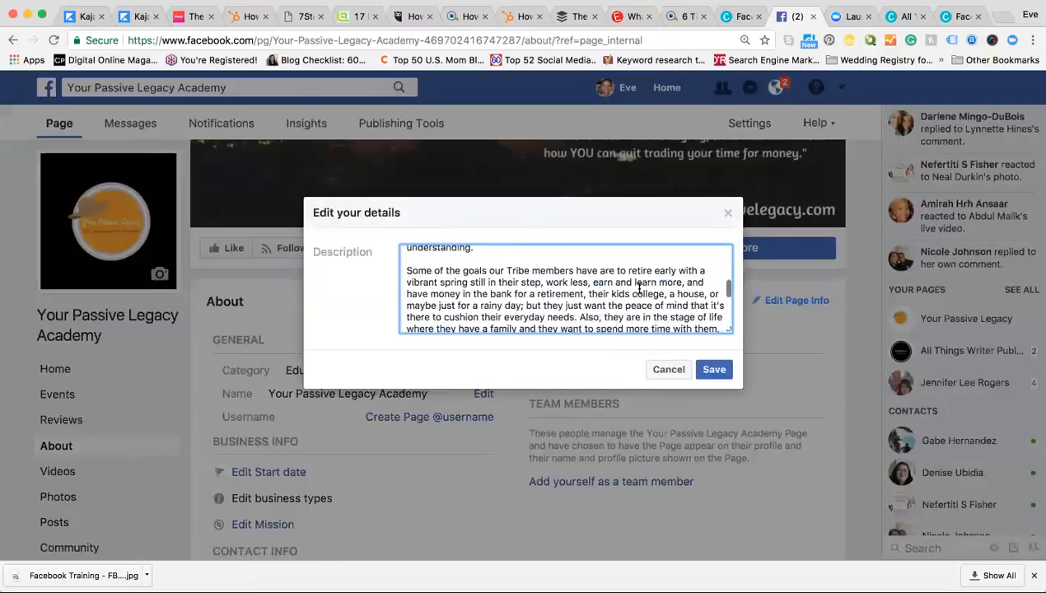
pyautogui.moveTo(540, 299)
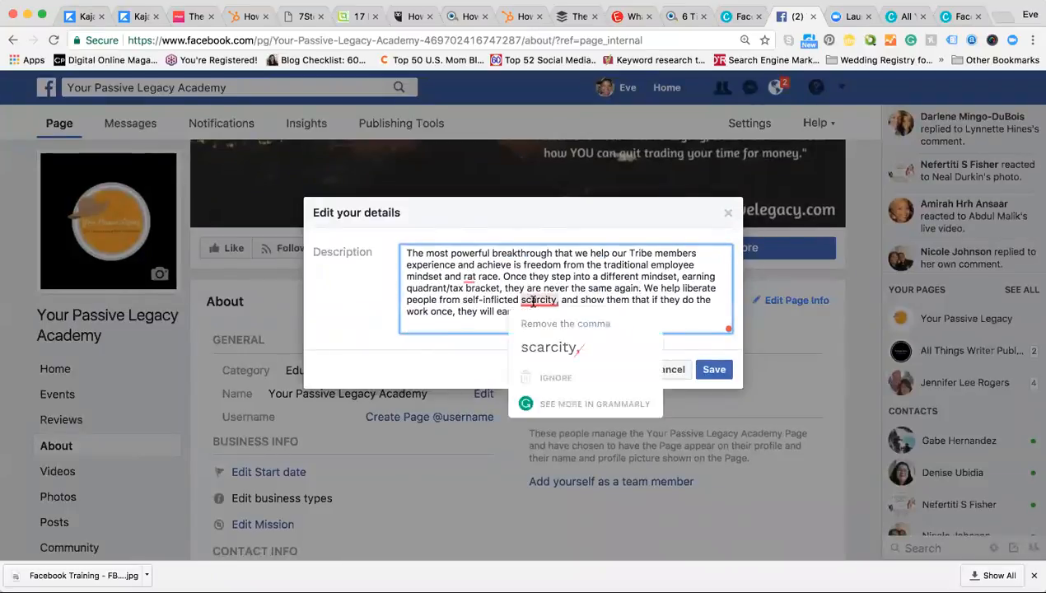
pyautogui.click(537, 349)
# Step: Paste the full multi-paragraph story into the Description and review it
pyautogui.press('Escape')
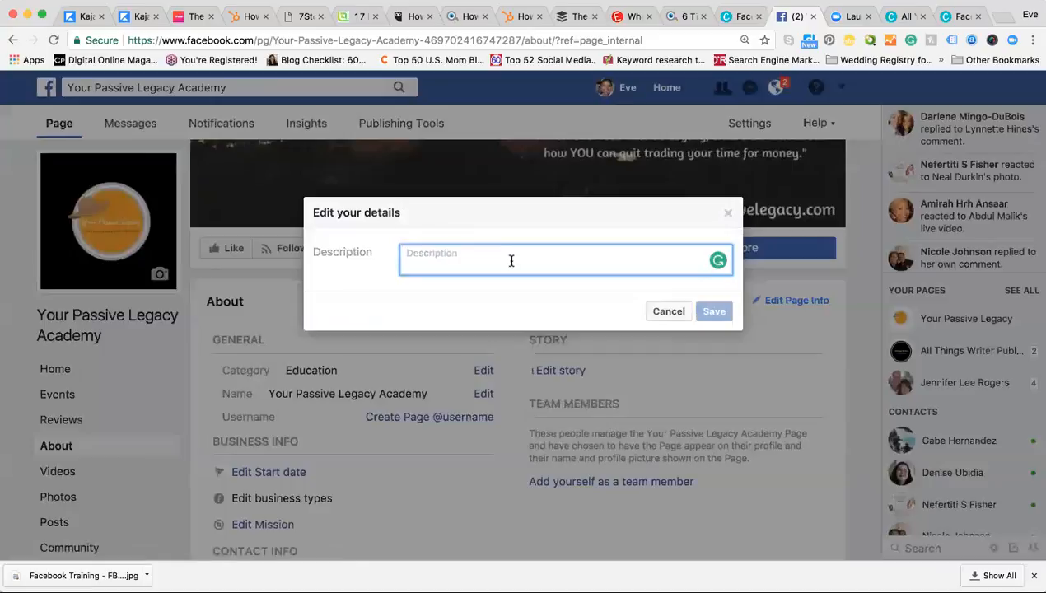
pyautogui.press('super+v')
pyautogui.scroll(-5, 503, 280)
pyautogui.scroll(15, 493, 307)
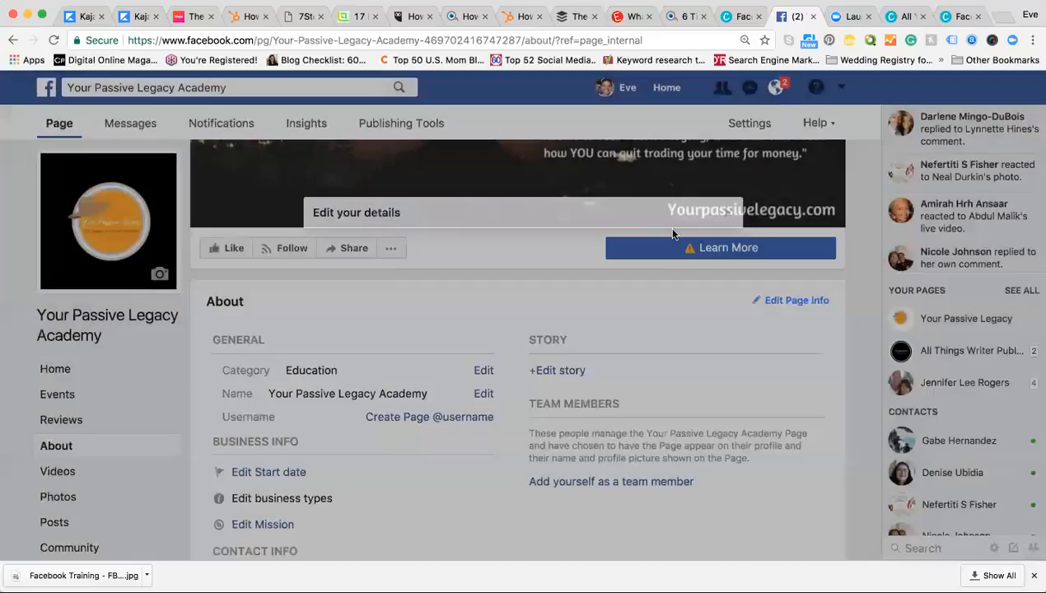
pyautogui.scroll(-3, 644, 454)
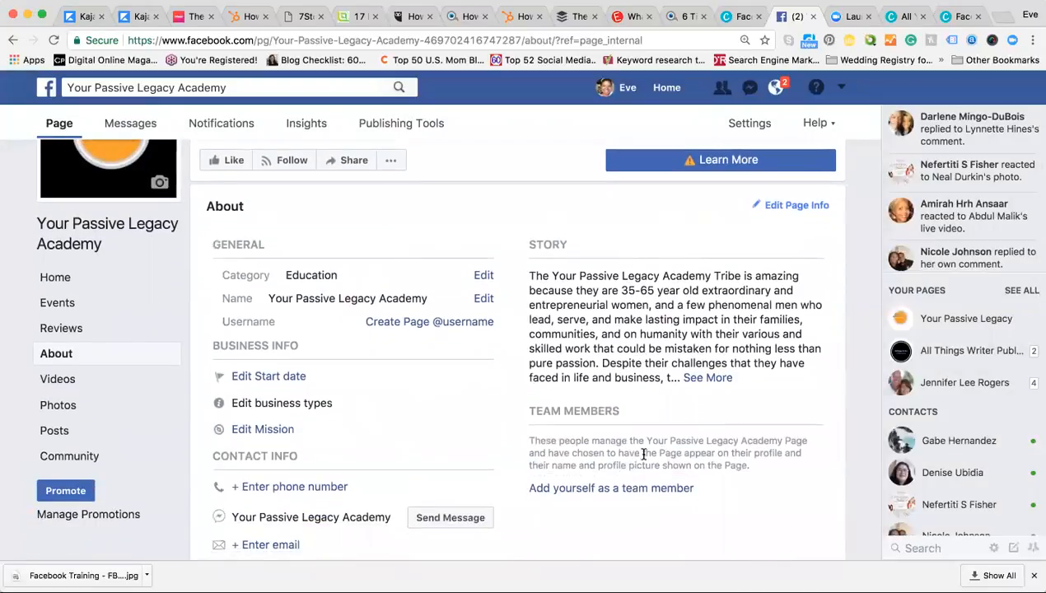
pyautogui.scroll(-1, 642, 457)
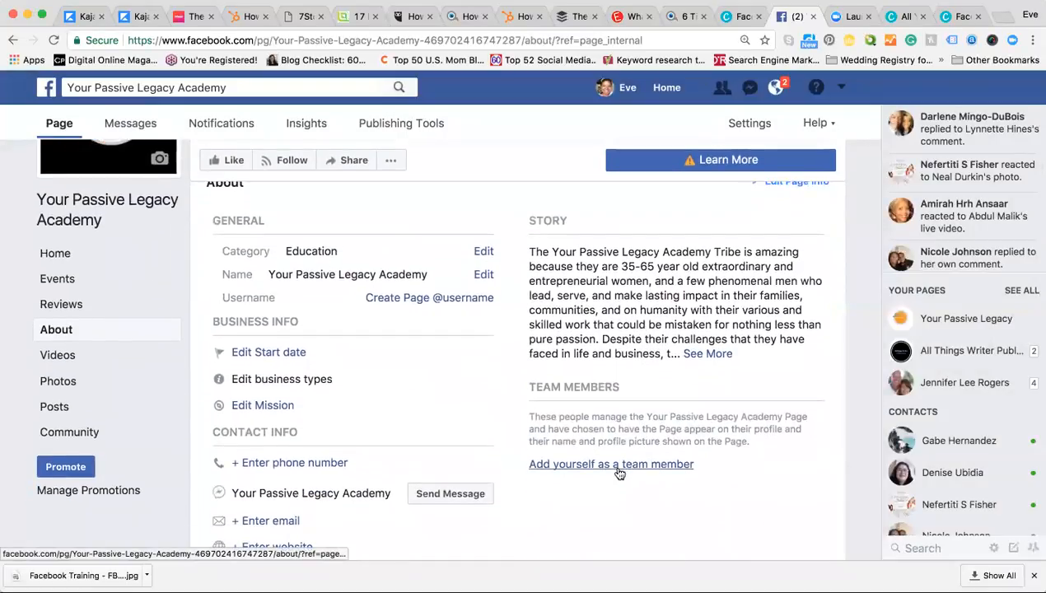
# Step: Add yourself as a team member of the page and confirm with OK
pyautogui.click(614, 465)
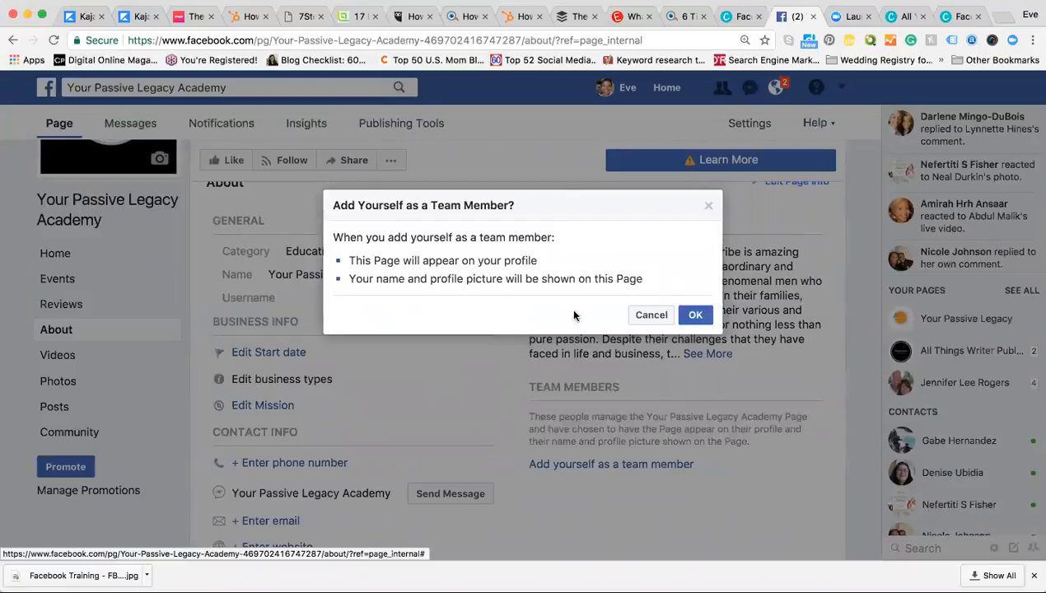
pyautogui.click(691, 317)
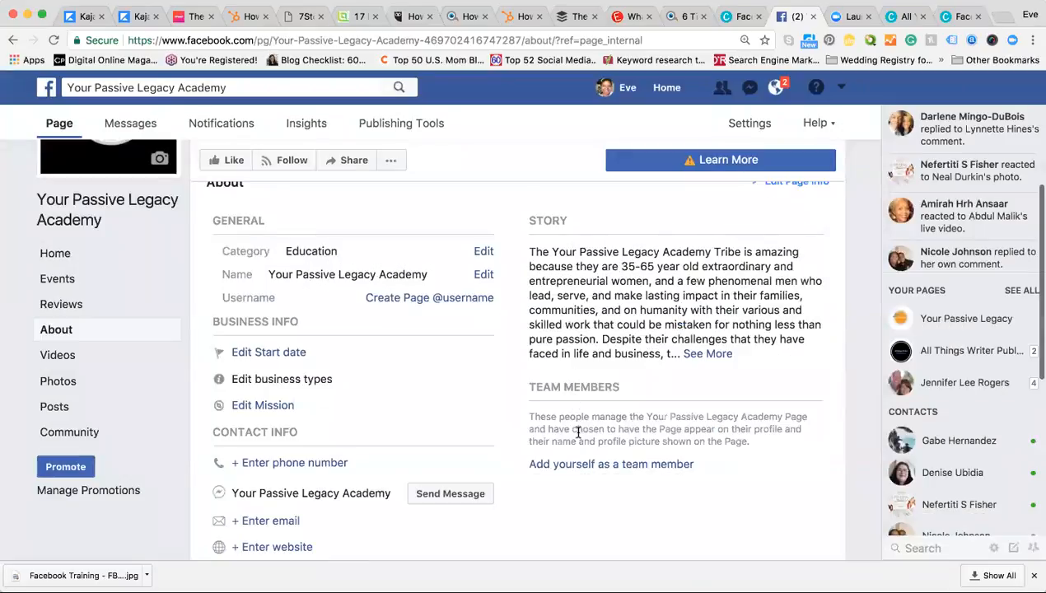
pyautogui.scroll(3, 584, 412)
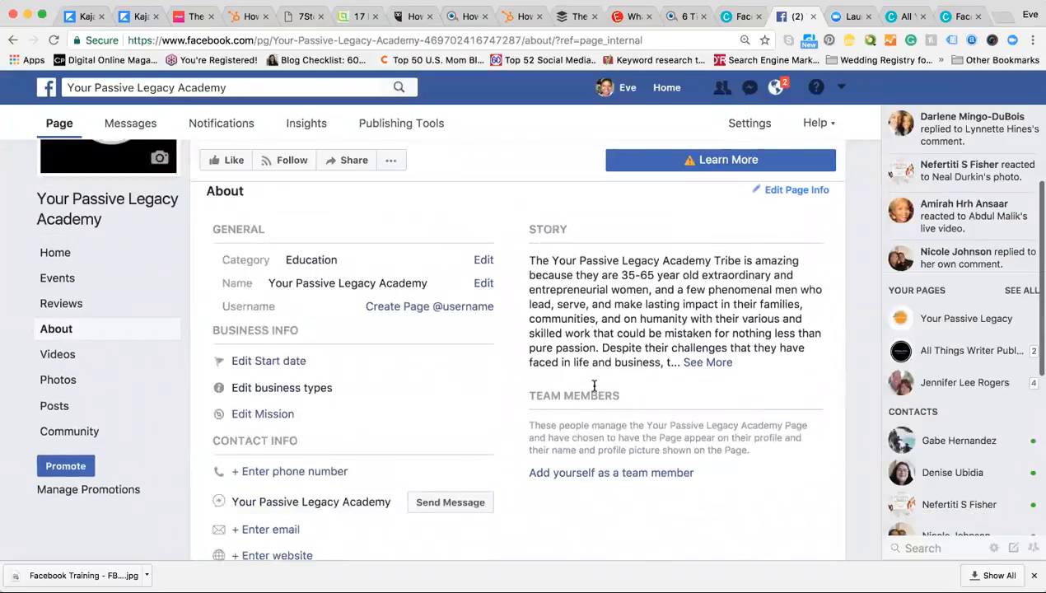
pyautogui.scroll(-7, 584, 388)
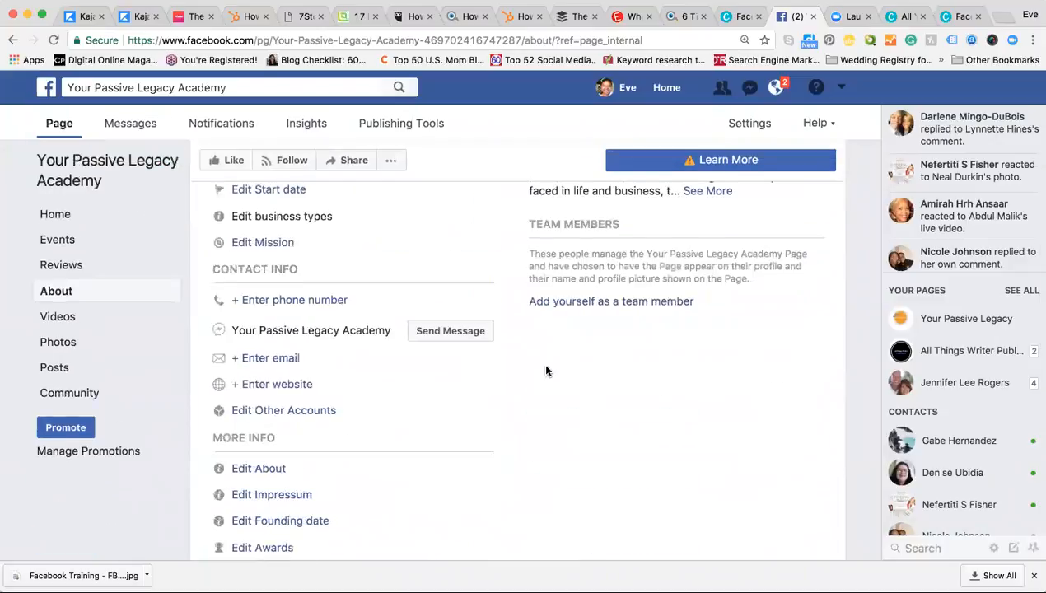
pyautogui.scroll(10, 405, 467)
pyautogui.scroll(-2, 356, 481)
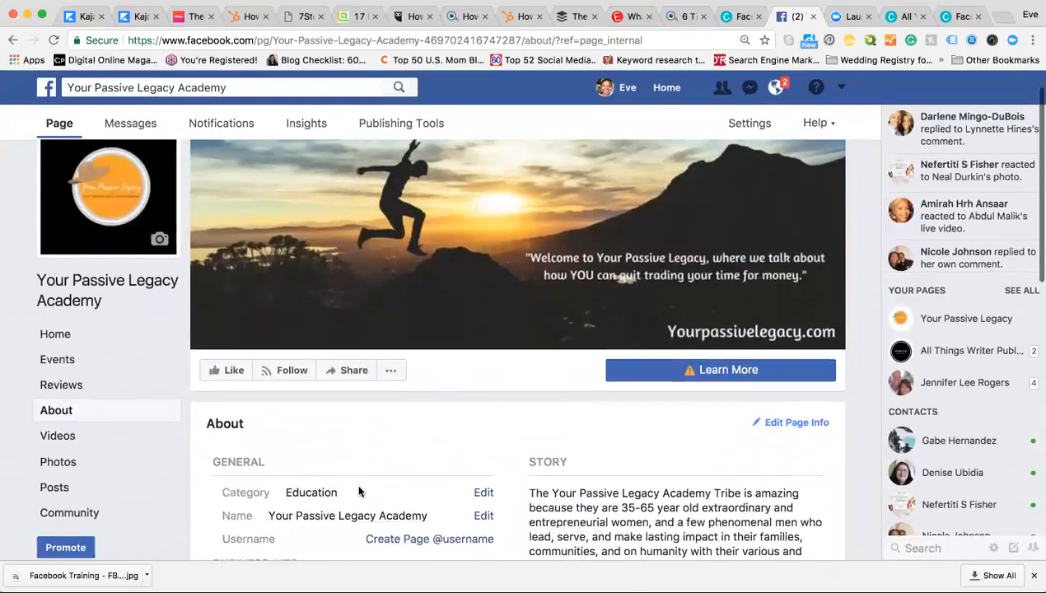
pyautogui.scroll(-1, 358, 491)
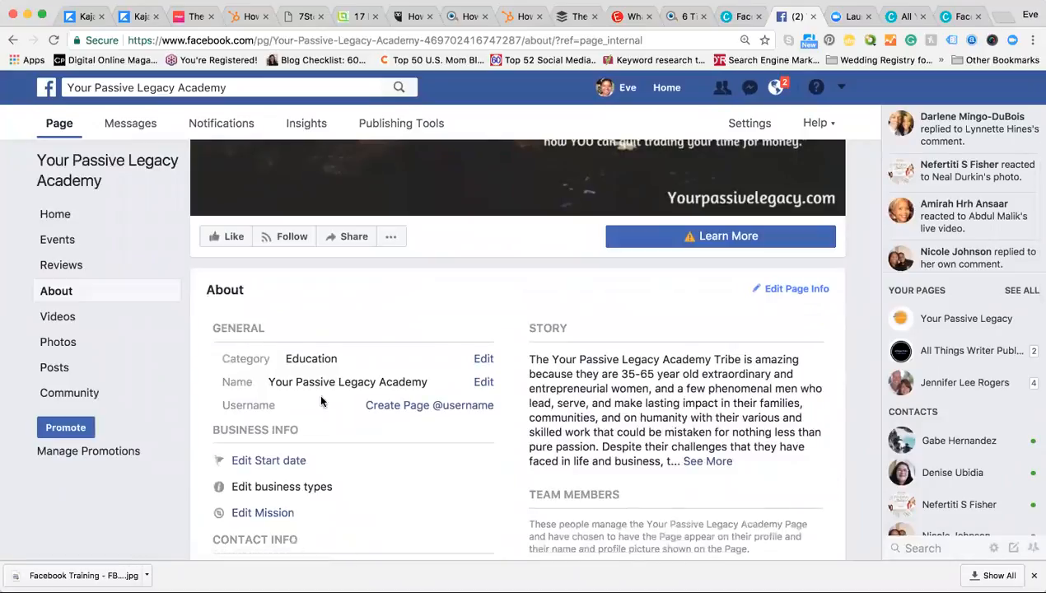
pyautogui.scroll(-2, 318, 392)
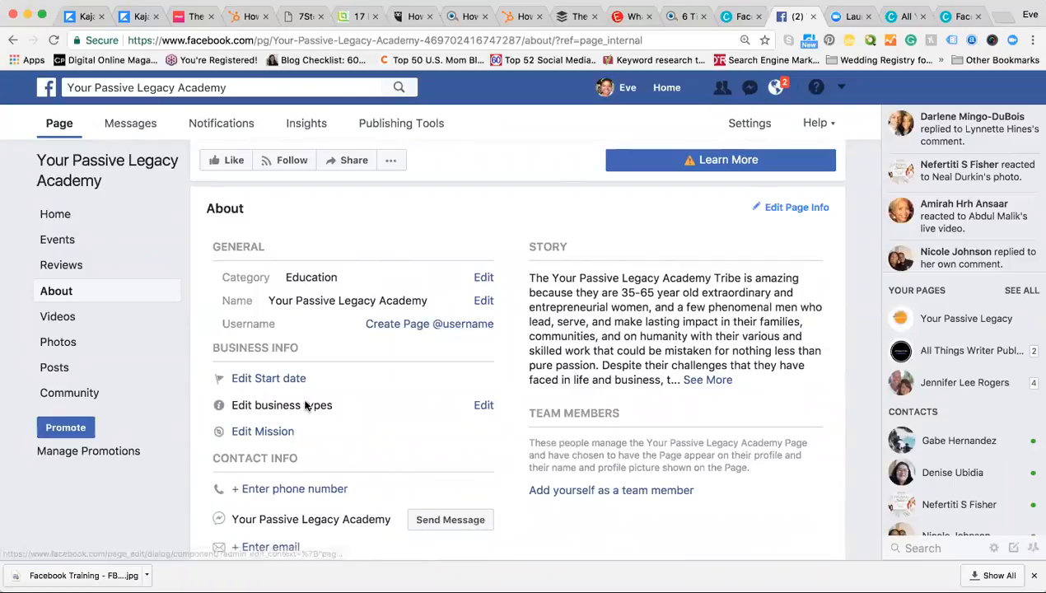
pyautogui.scroll(-2, 301, 400)
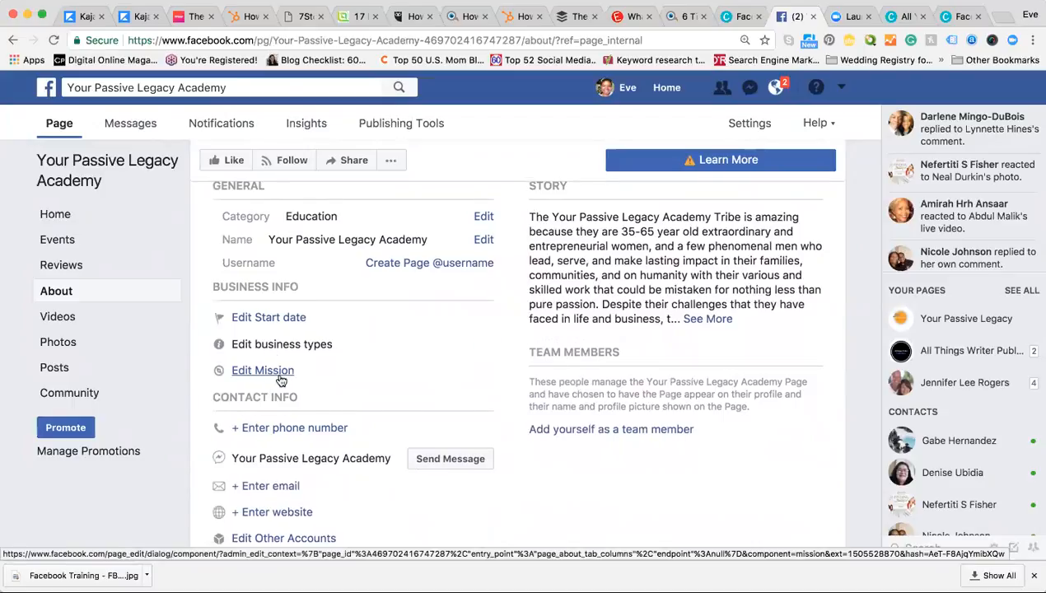
pyautogui.scroll(-1, 281, 376)
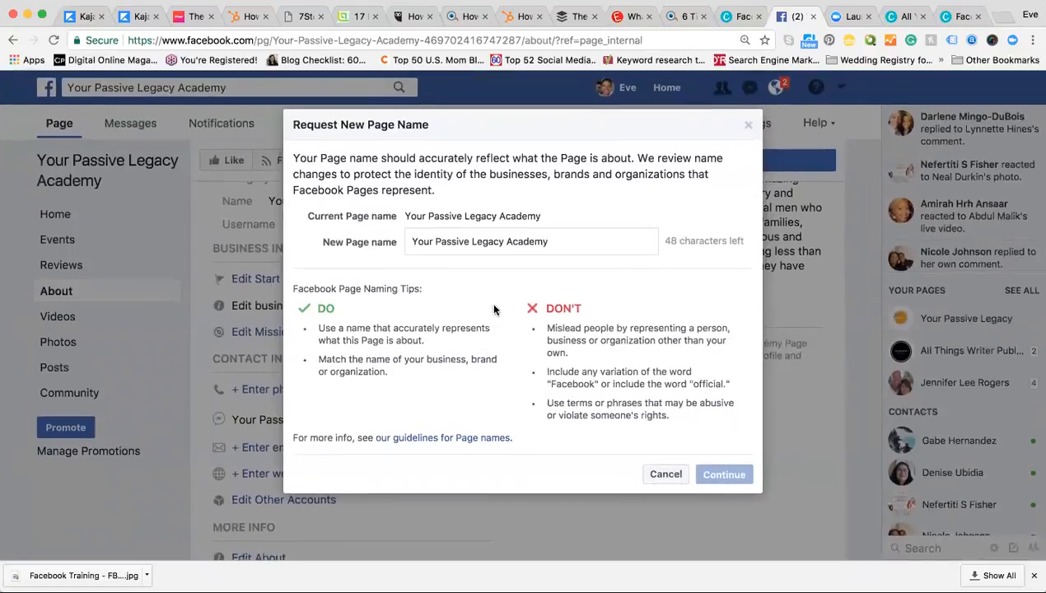
# Step: Extend the New Page name to 'Your Passive Legacy Academy Official Facebook', correcting the Official typos
pyautogui.click(542, 242)
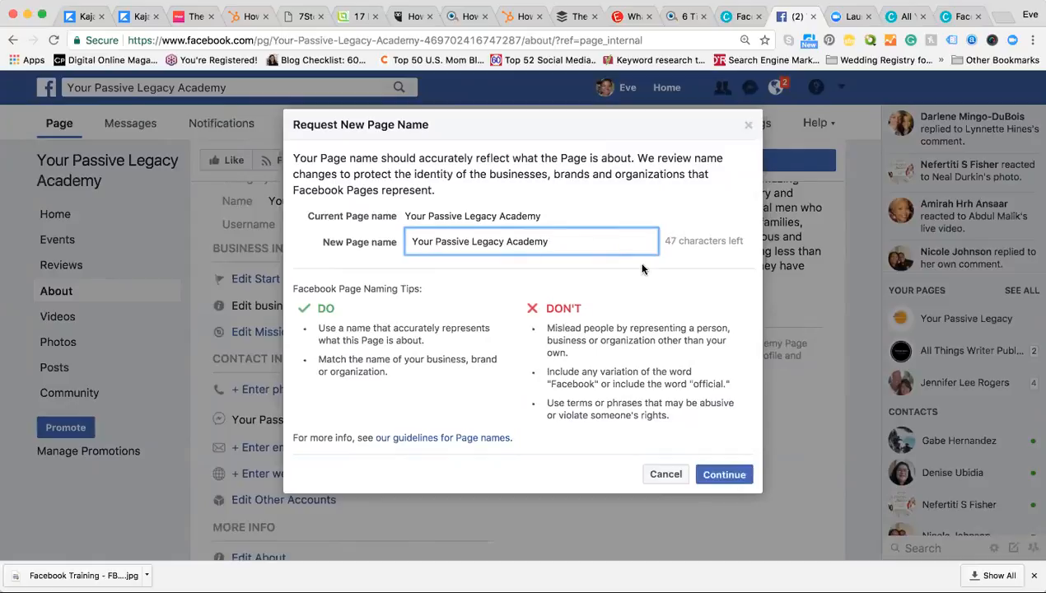
pyautogui.write('Ofi')
pyautogui.press('BackSpace')
pyautogui.write('fical')
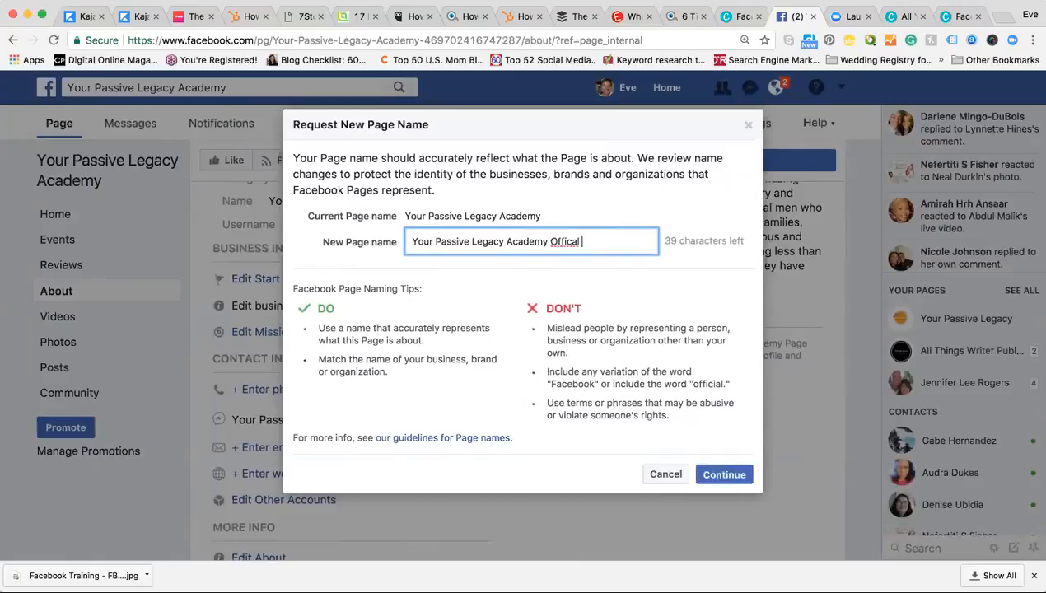
pyautogui.click(575, 244)
pyautogui.write('ial ')
pyautogui.write('Page')
pyautogui.click(549, 242)
pyautogui.press('BackSpace')
pyautogui.press('BackSpace')
pyautogui.press('BackSpace')
pyautogui.press('BackSpace')
pyautogui.press('BackSpace')
pyautogui.press('BackSpace')
pyautogui.press('BackSpace')
pyautogui.press('BackSpace')
pyautogui.write('ial Facebook')
pyautogui.click(621, 309)
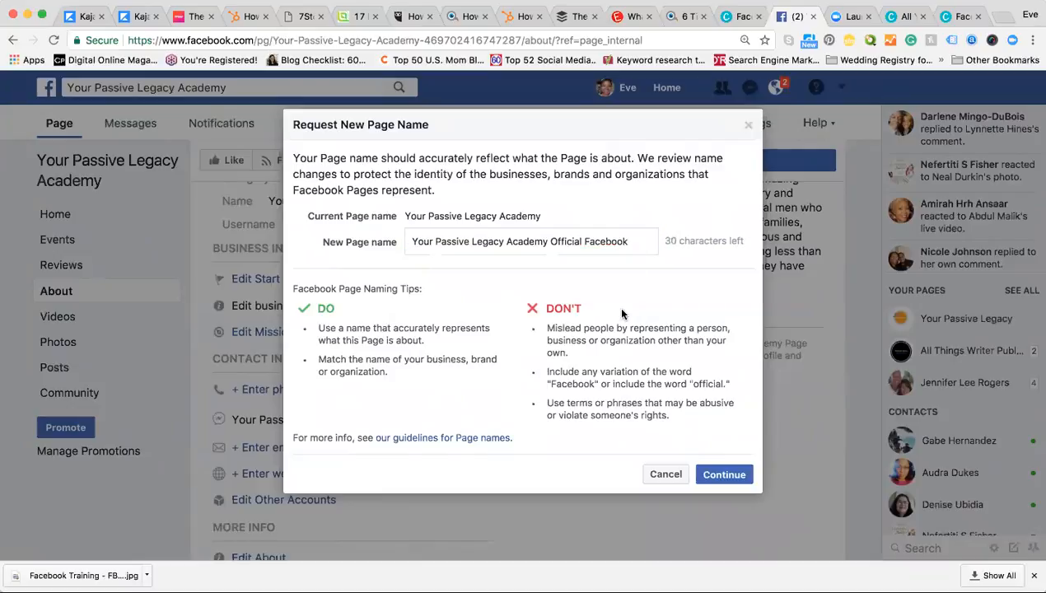
# Step: Submit the Official Facebook name and, after the invalid-name error, try 'Official Page' instead
pyautogui.click(708, 478)
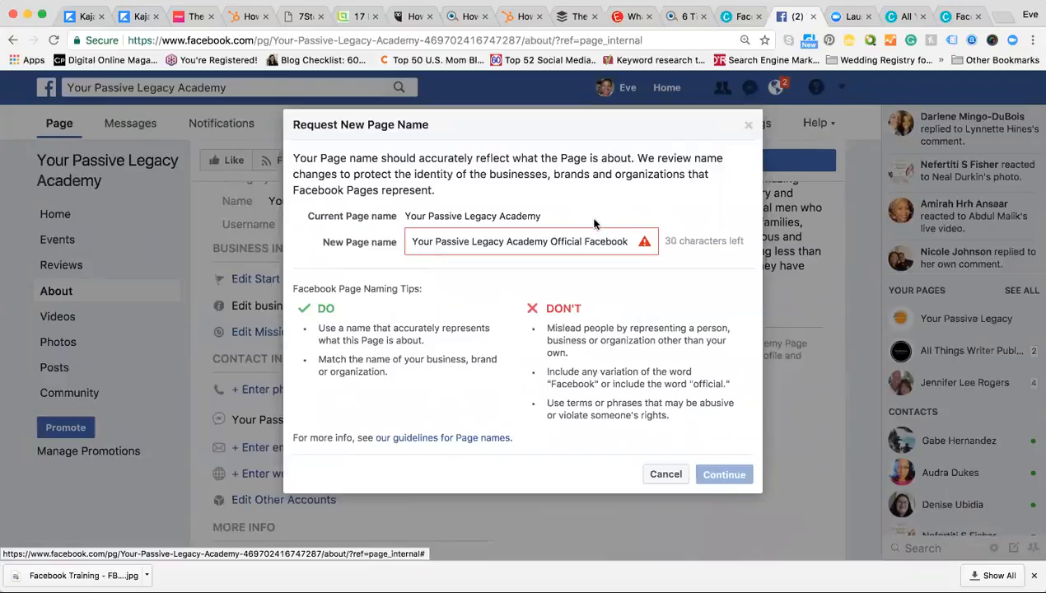
pyautogui.moveTo(595, 239)
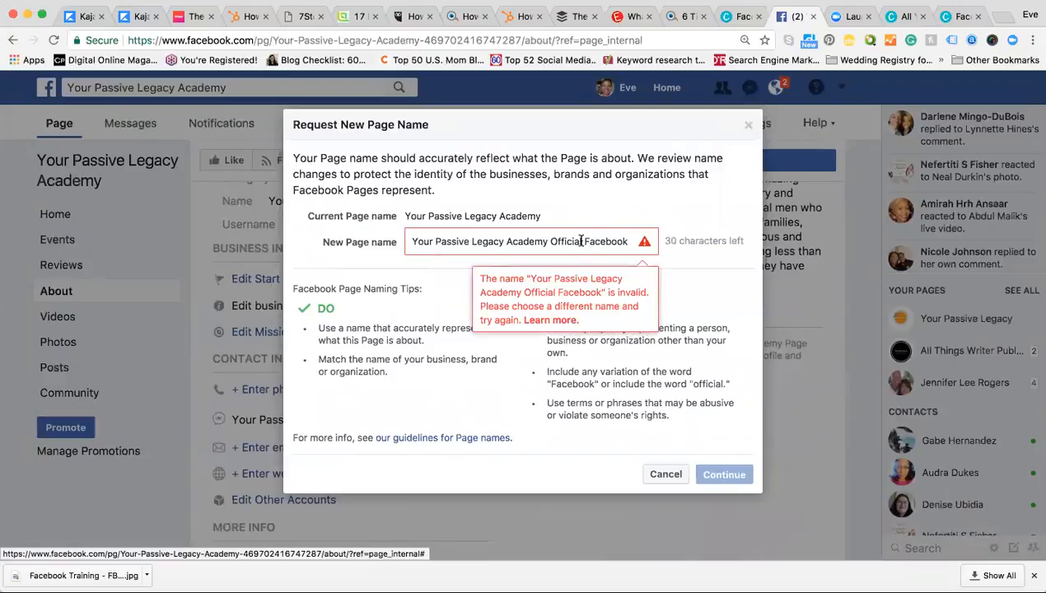
pyautogui.click(579, 240)
pyautogui.press('BackSpace')
pyautogui.press('BackSpace')
pyautogui.press('BackSpace')
pyautogui.press('BackSpace')
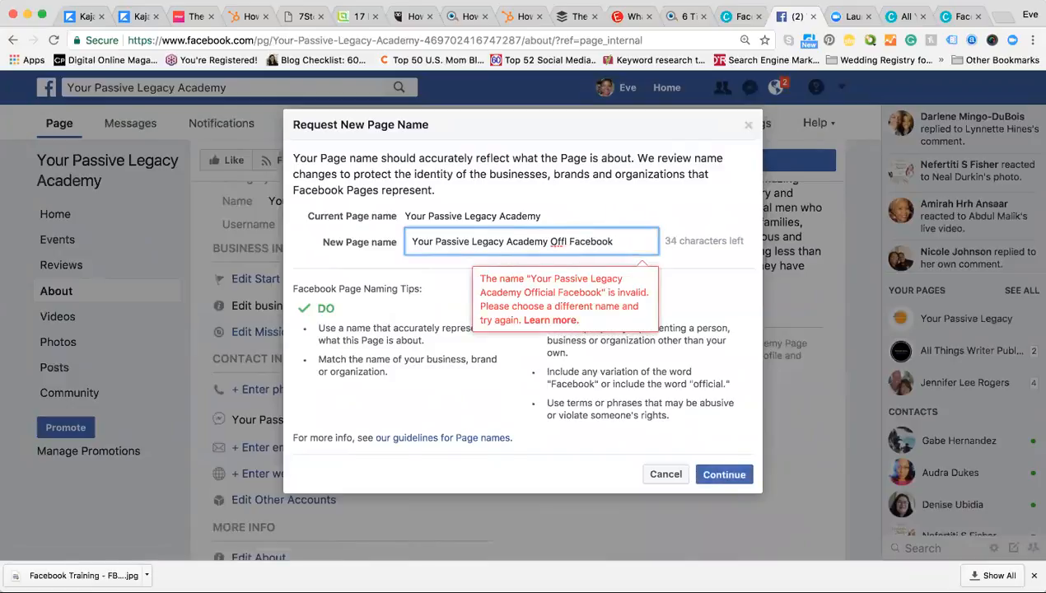
pyautogui.press('BackSpace')
pyautogui.press('BackSpace')
pyautogui.press('BackSpace')
pyautogui.press('BackSpace')
pyautogui.press('BackSpace')
pyautogui.press('BackSpace')
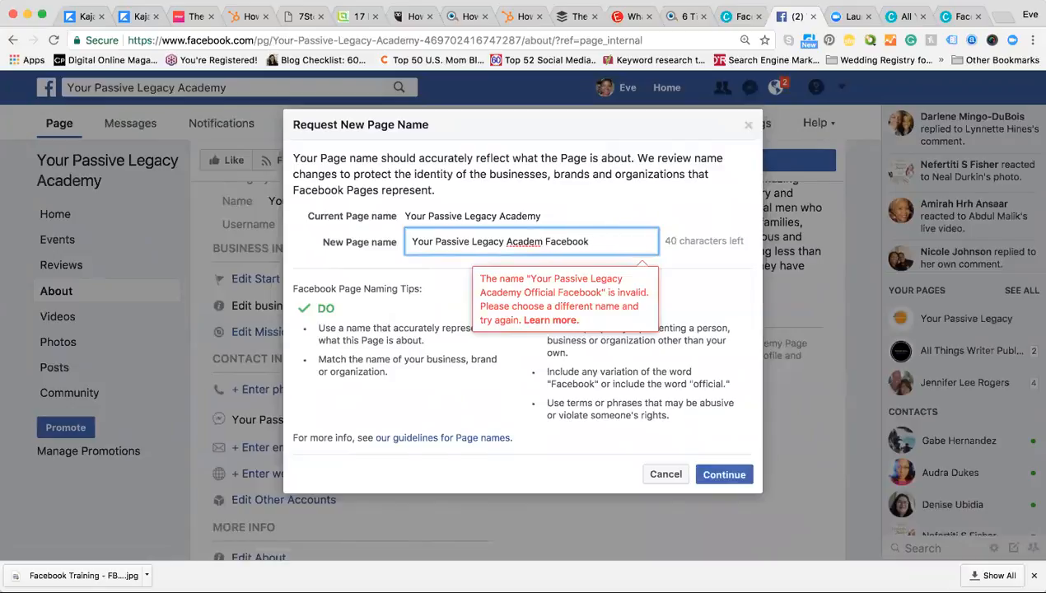
pyautogui.write('y')
pyautogui.click(602, 240)
pyautogui.press('BackSpace')
pyautogui.press('BackSpace')
pyautogui.press('BackSpace')
pyautogui.press('BackSpace')
pyautogui.press('BackSpace')
pyautogui.press('BackSpace')
pyautogui.press('BackSpace')
pyautogui.press('BackSpace')
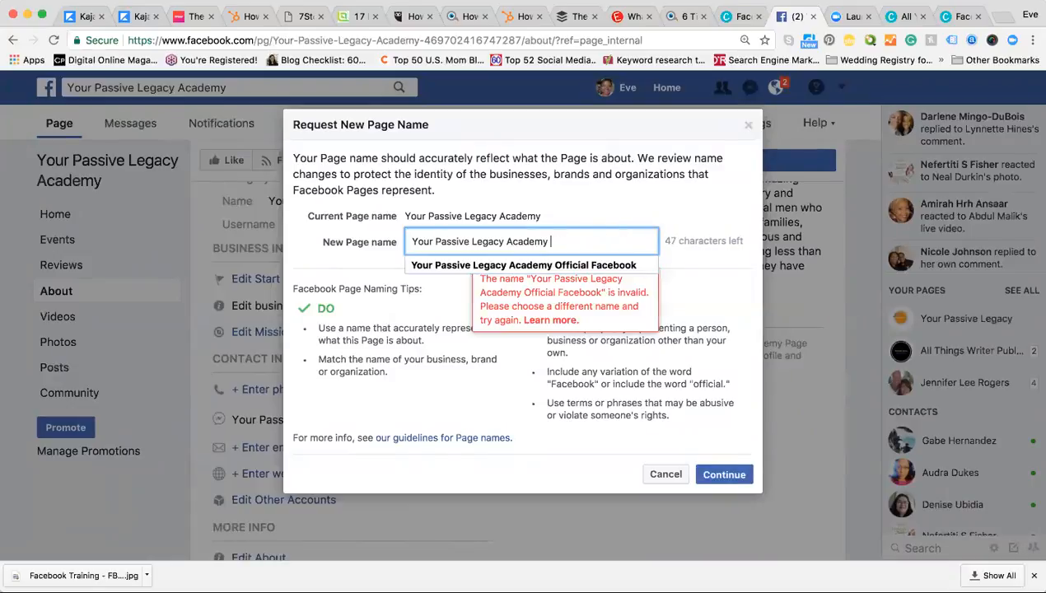
pyautogui.write('Official P')
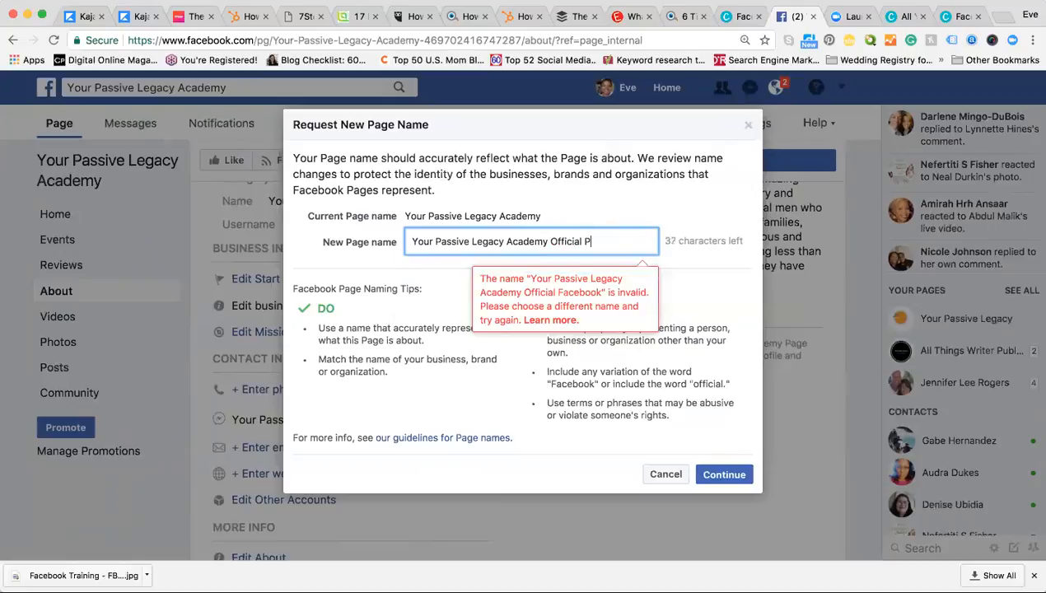
pyautogui.write('age')
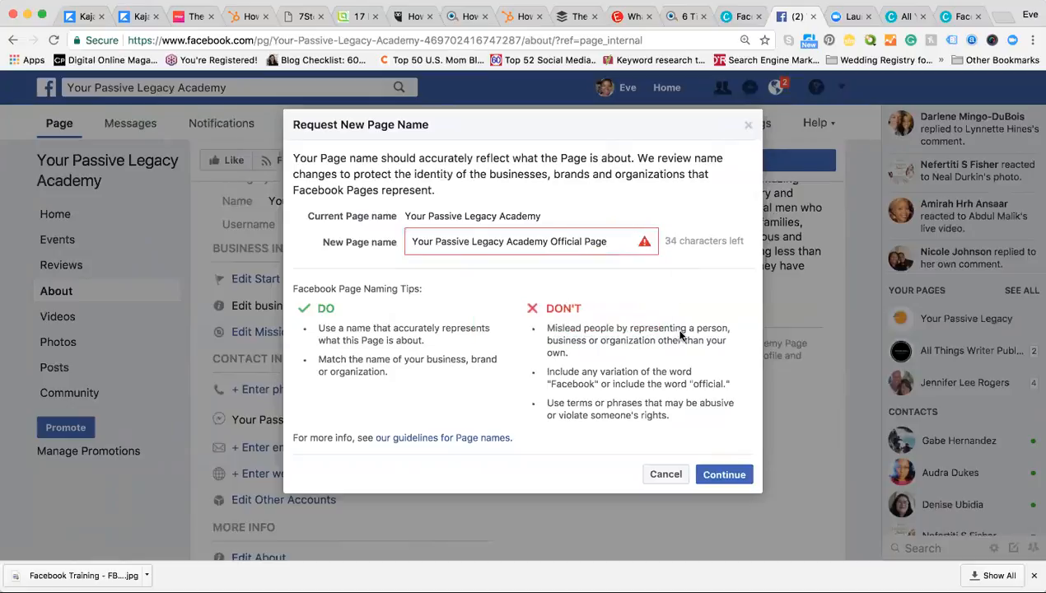
# Step: Trim the name back to 'Your Passive Legacy Academy' and continue to confirmation
pyautogui.click(612, 243)
pyautogui.click(716, 282)
pyautogui.click(614, 244)
pyautogui.press('BackSpace')
pyautogui.press('BackSpace')
pyautogui.press('BackSpace')
pyautogui.press('BackSpace')
pyautogui.press('BackSpace')
pyautogui.press('BackSpace')
pyautogui.press('BackSpace')
pyautogui.press('BackSpace')
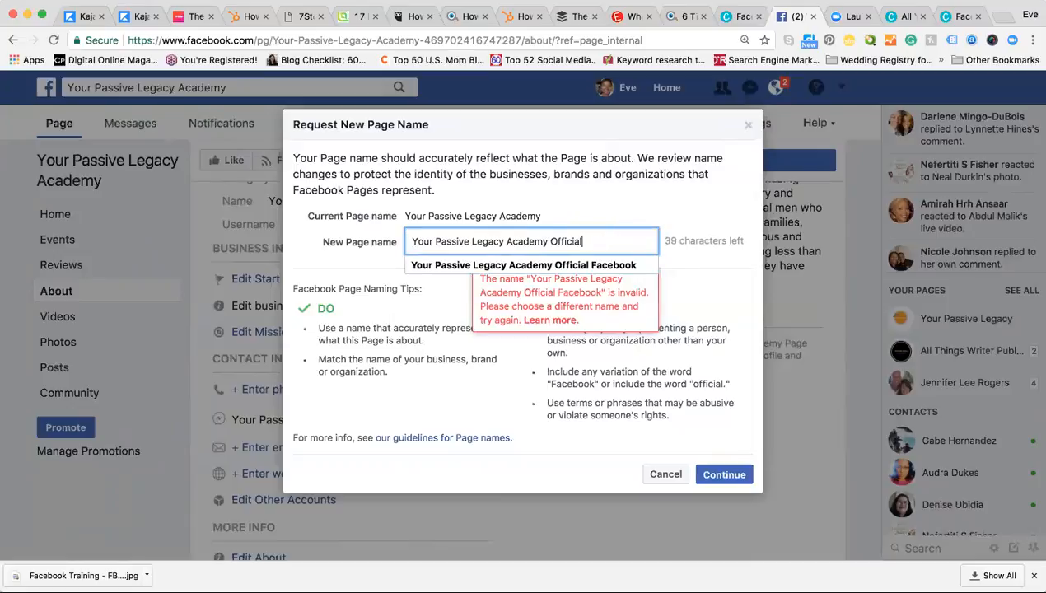
pyautogui.press('BackSpace')
pyautogui.press('BackSpace')
pyautogui.press('BackSpace')
pyautogui.press('BackSpace')
pyautogui.click(718, 475)
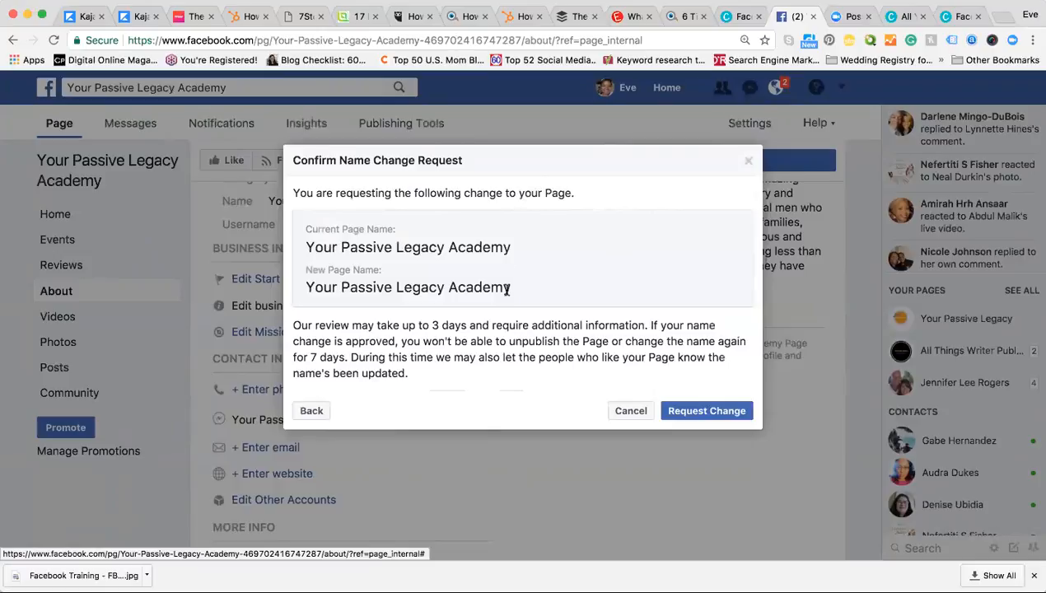
# Step: Submit the name change request, acknowledge the review notice, and scroll through the About page
pyautogui.click(681, 418)
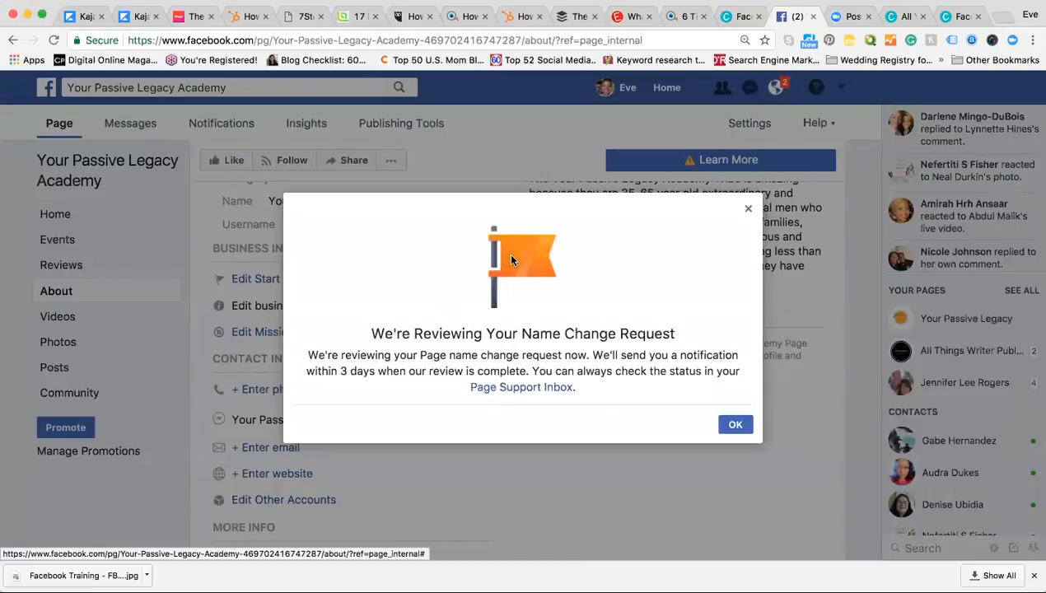
pyautogui.click(734, 425)
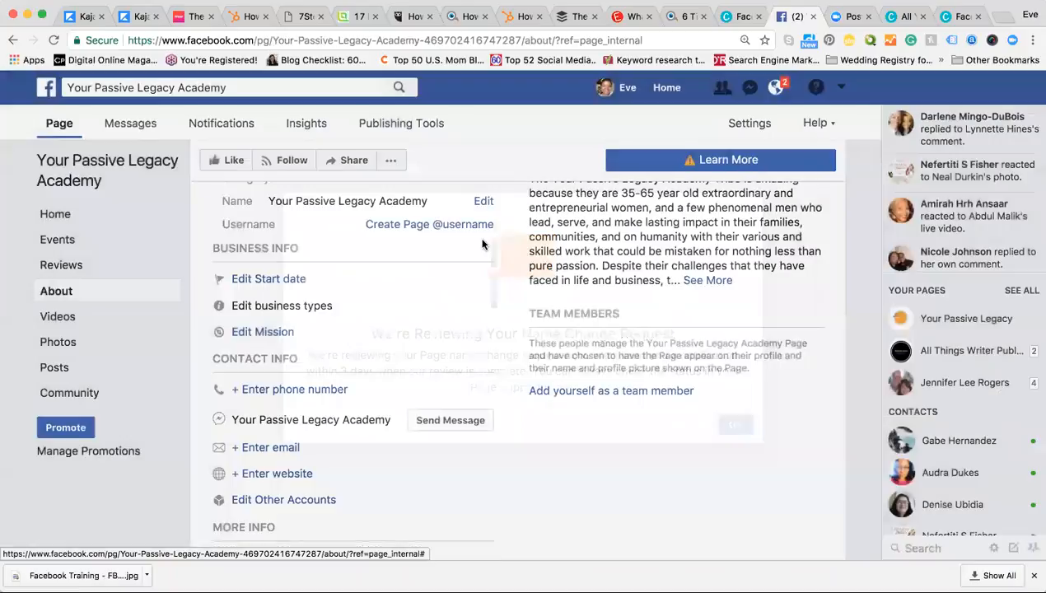
pyautogui.scroll(1, 483, 243)
pyautogui.scroll(1, 483, 243)
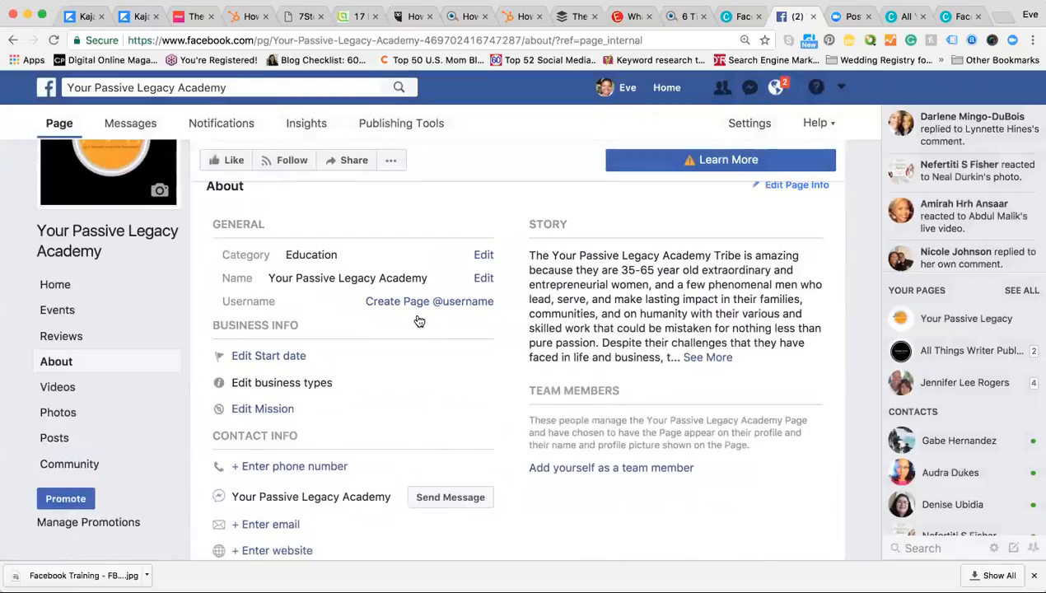
pyautogui.scroll(-2, 325, 370)
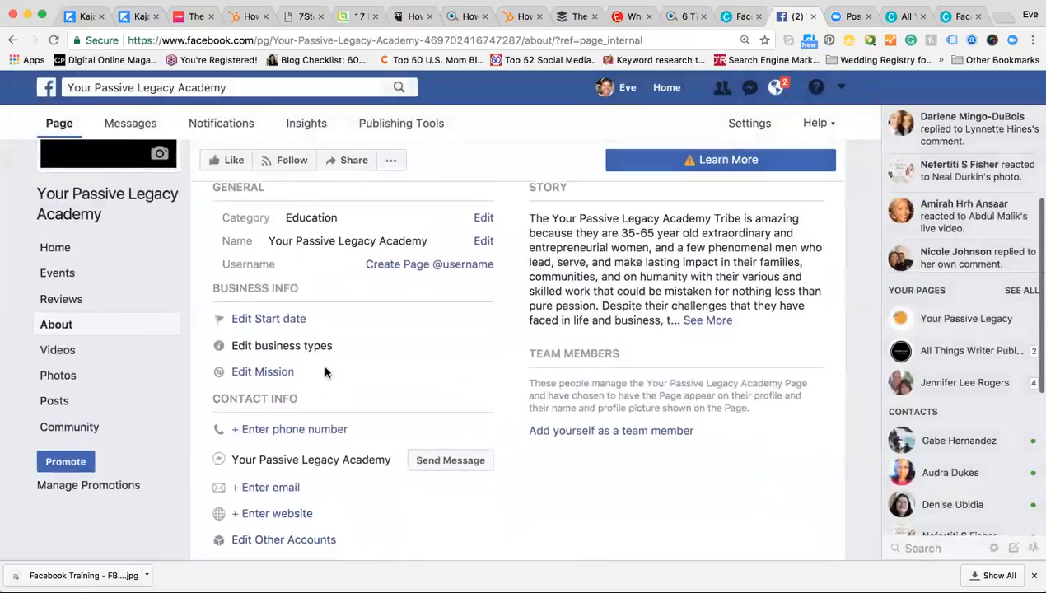
pyautogui.scroll(-3, 325, 370)
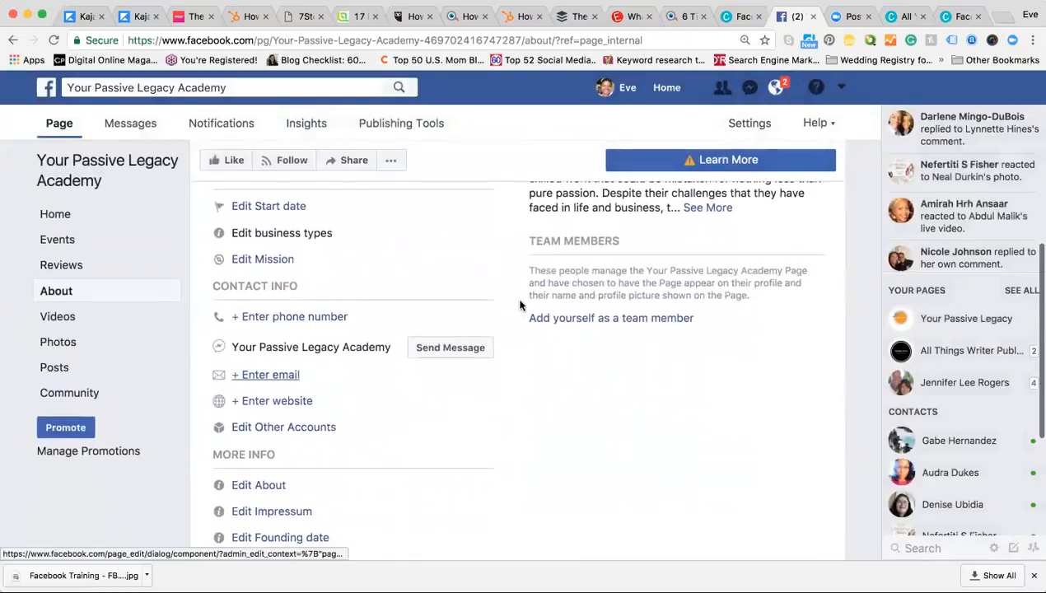
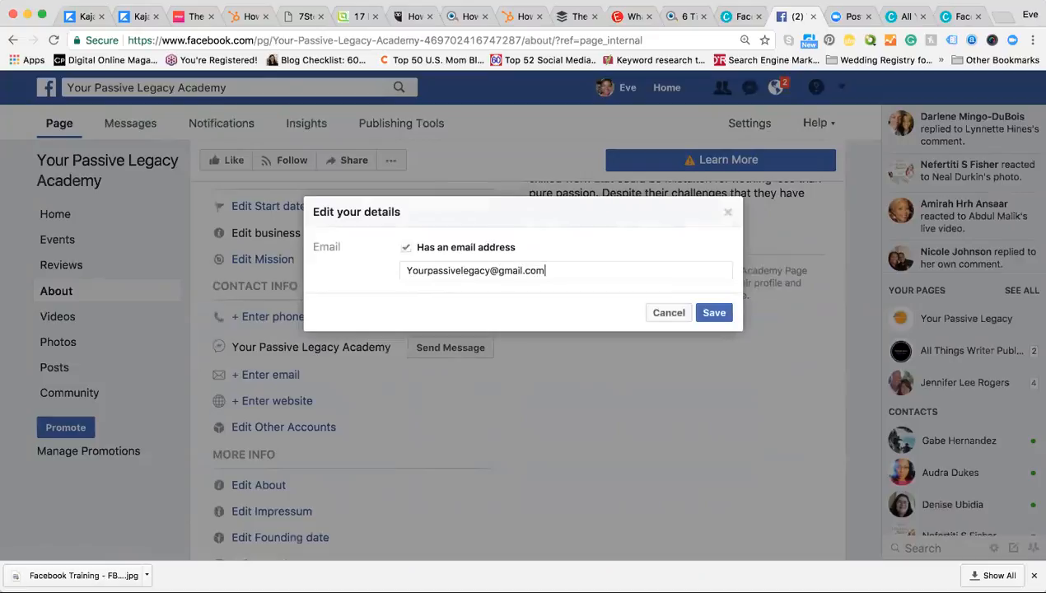
pyautogui.click(713, 313)
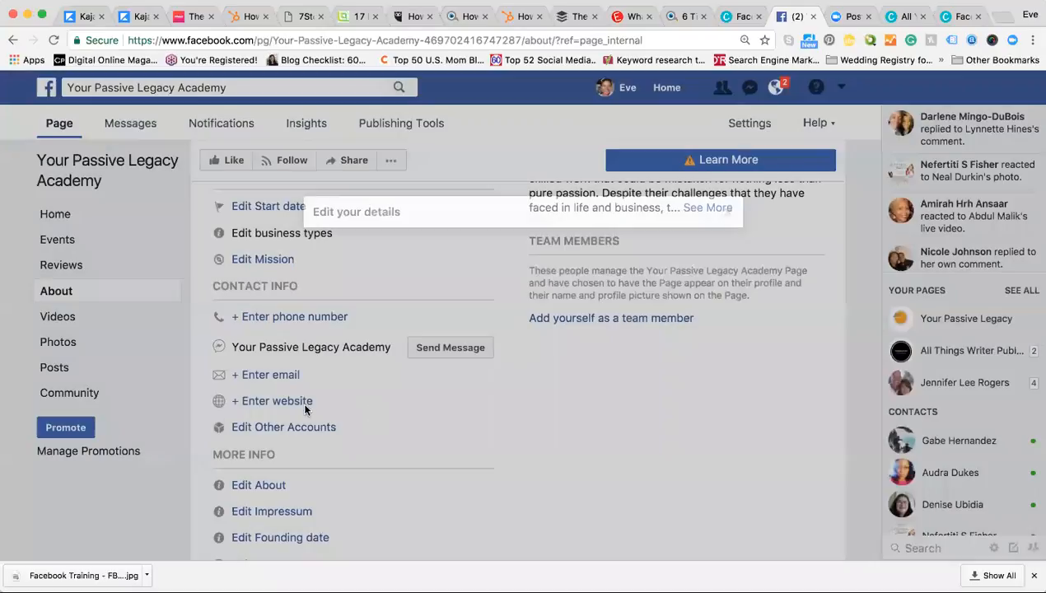
pyautogui.click(301, 401)
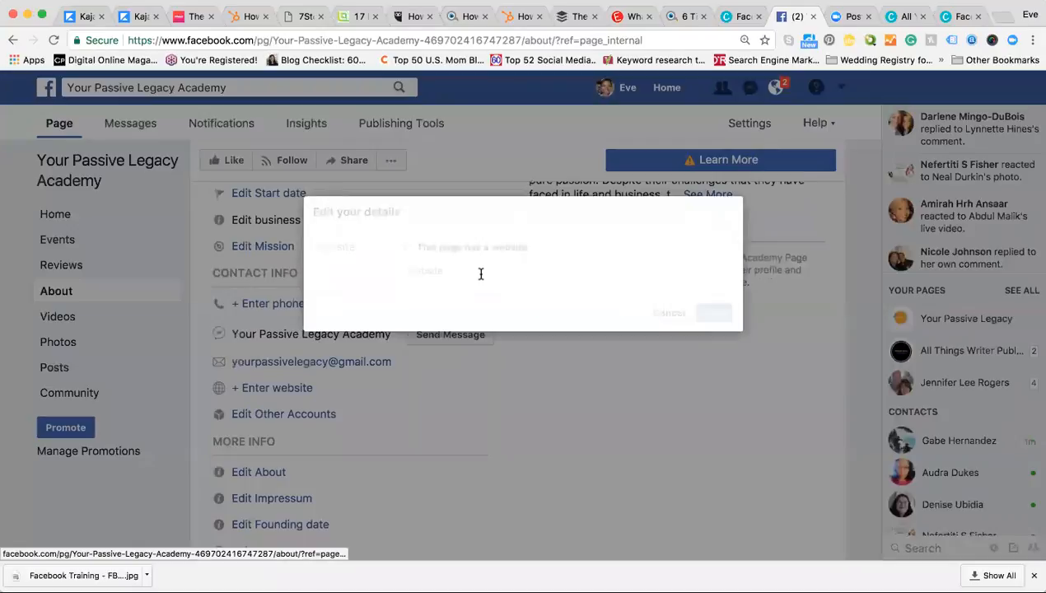
pyautogui.write('www.yourp')
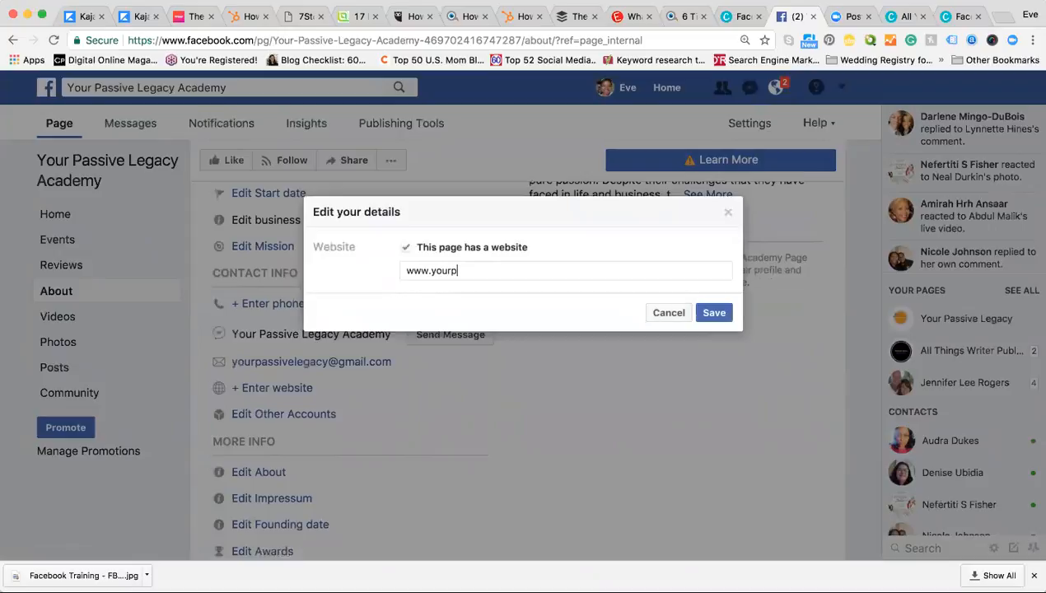
pyautogui.write('assivelegacy.com')
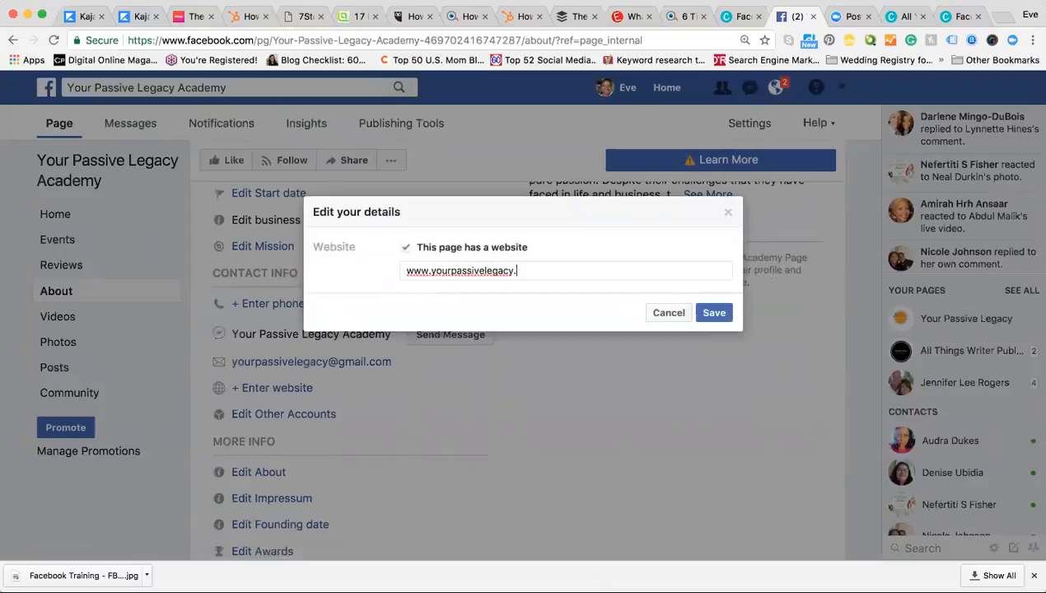
pyautogui.click(407, 271)
pyautogui.write('https://')
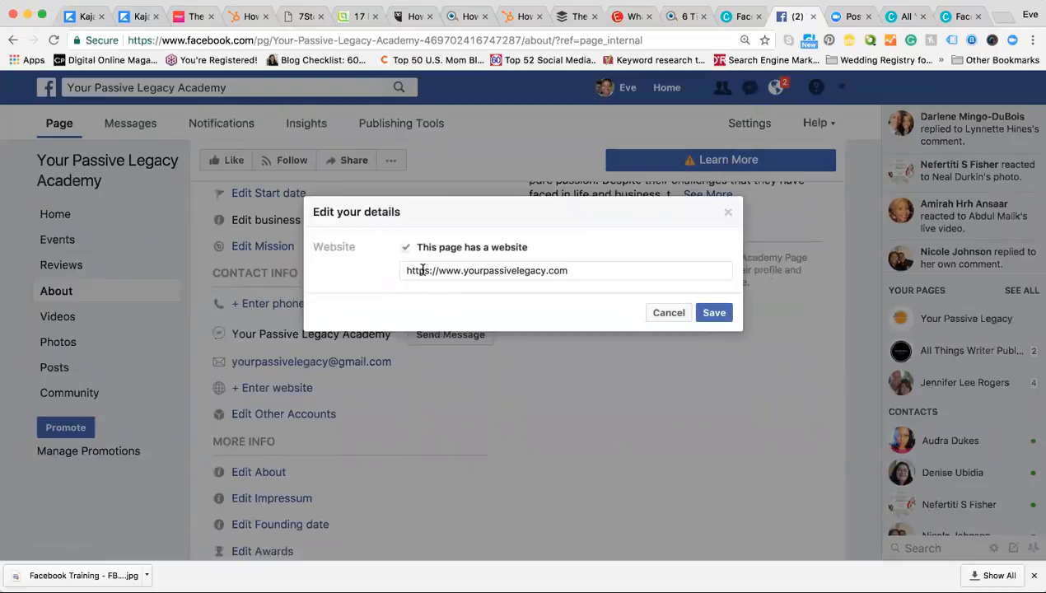
pyautogui.click(708, 315)
pyautogui.scroll(-1, 533, 372)
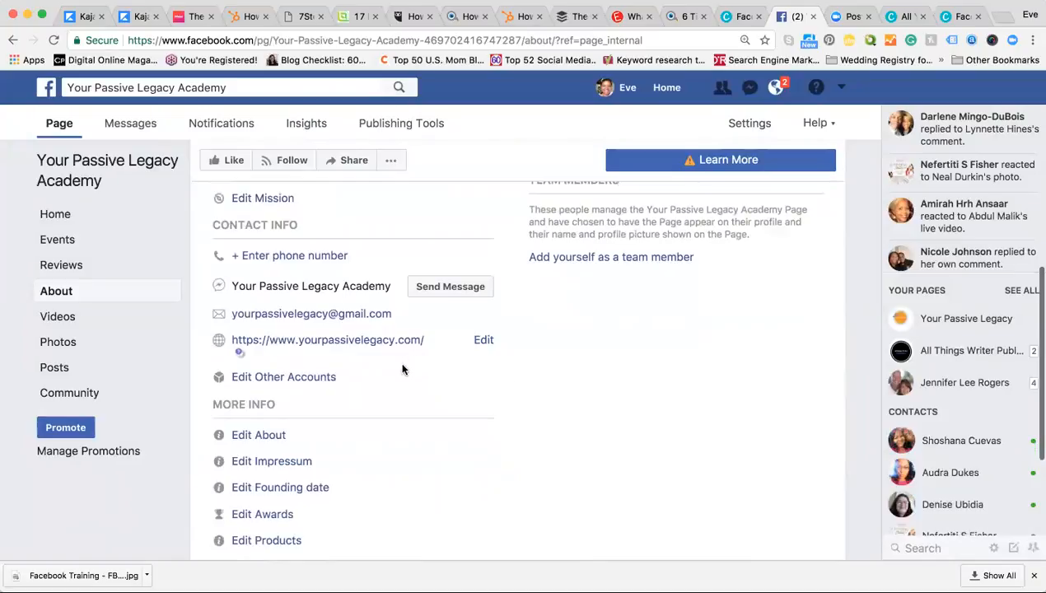
# Step: Open the Other Accounts editor and cancel it without adding any accounts
pyautogui.scroll(-1, 385, 378)
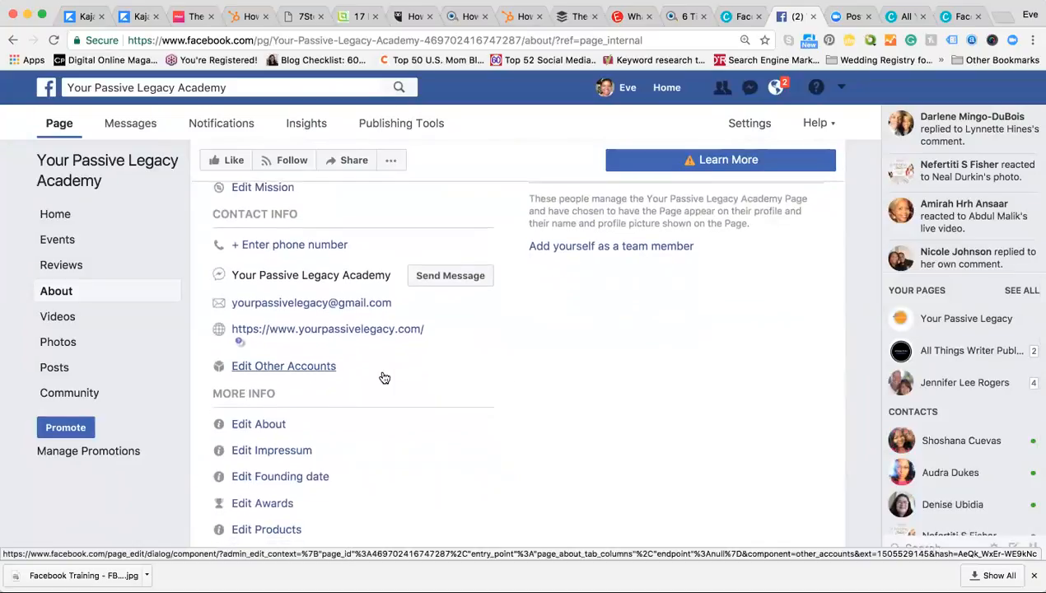
pyautogui.click(320, 368)
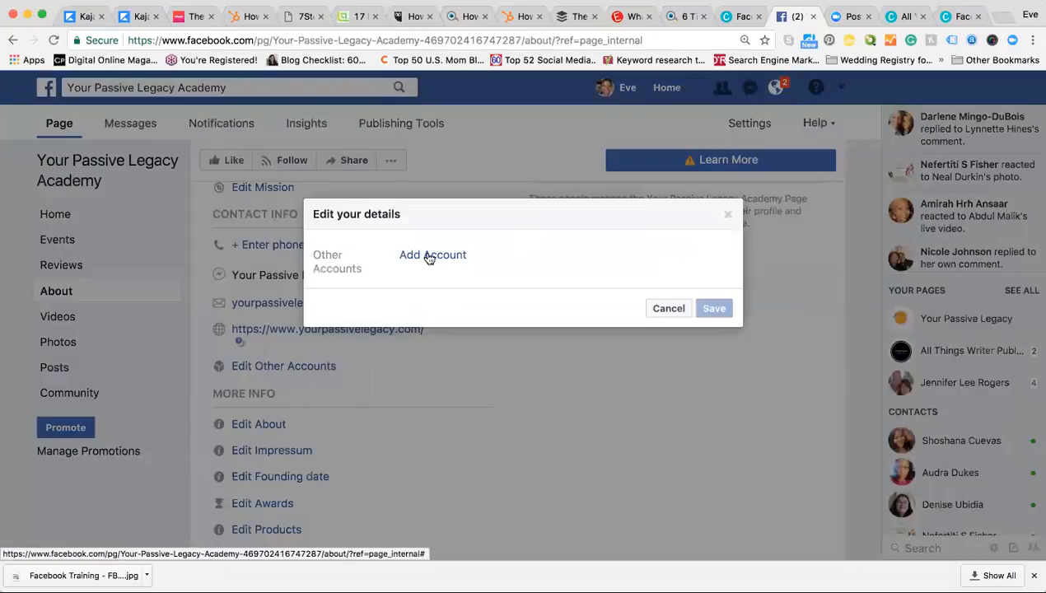
pyautogui.click(409, 379)
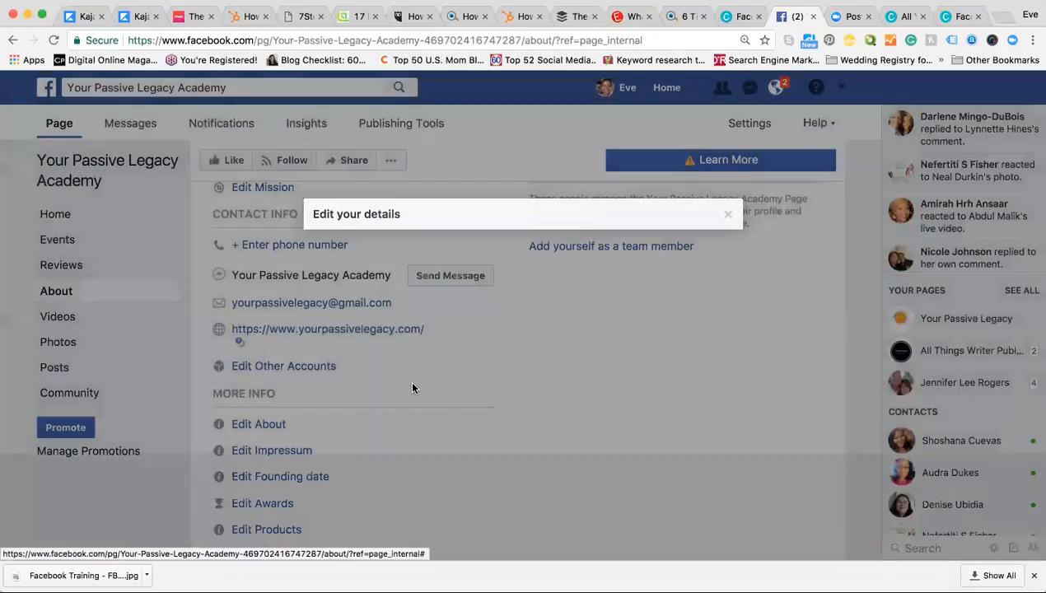
pyautogui.scroll(-2, 350, 377)
# Step: Paste the Tribe description into the About box, trim it to 255 characters, and save
pyautogui.click(274, 339)
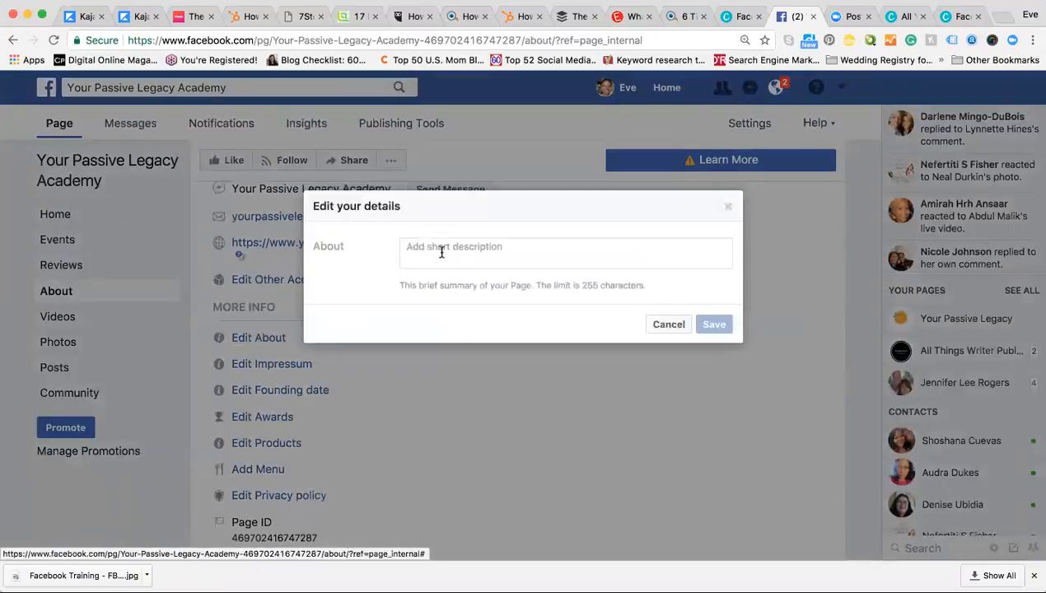
pyautogui.click(442, 252)
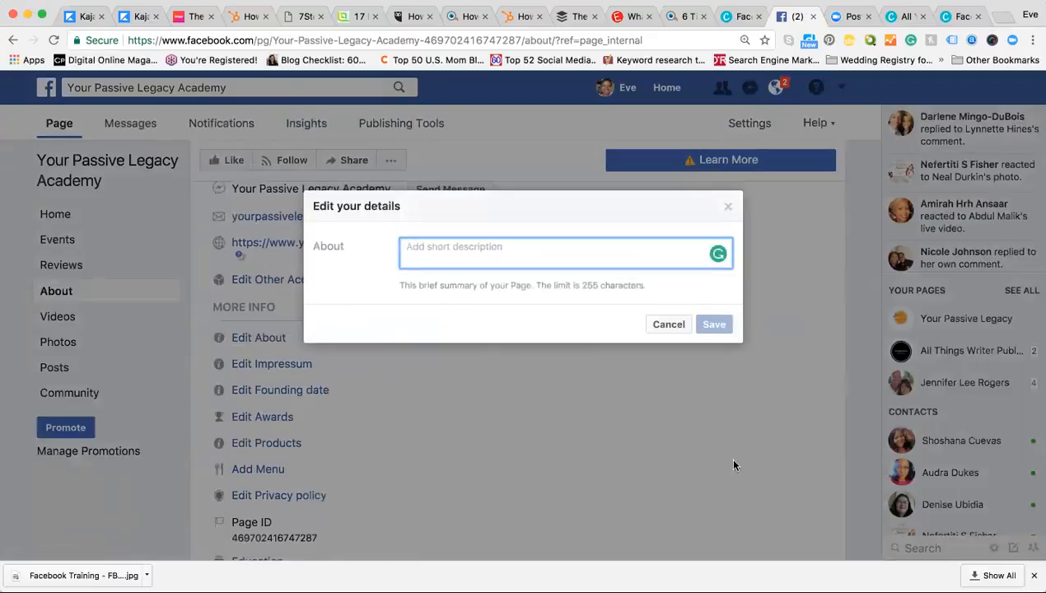
pyautogui.click(722, 582)
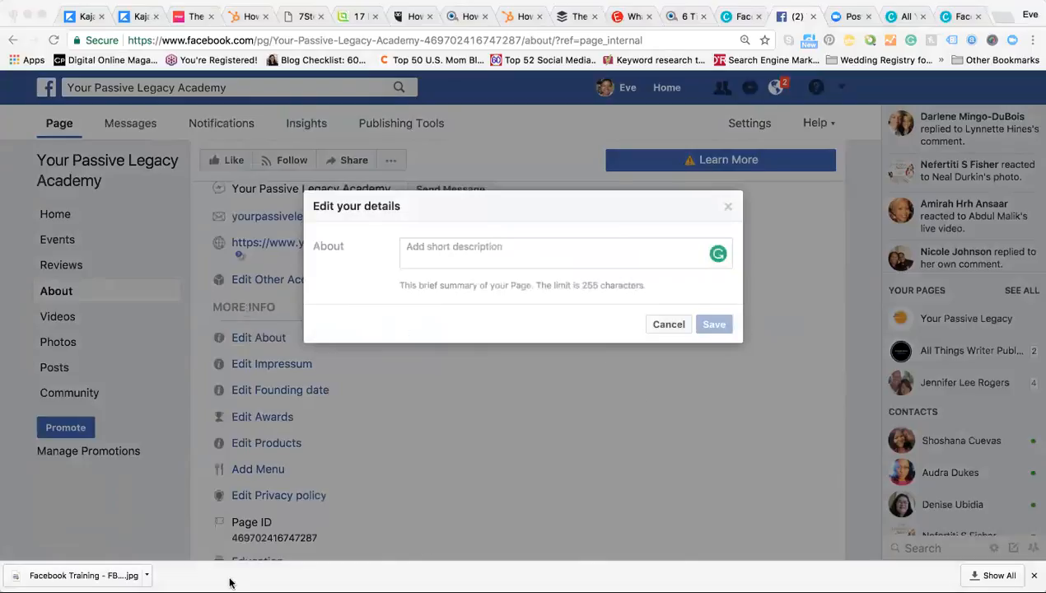
pyautogui.click(412, 258)
pyautogui.write('The Your Passive Legacy Academy Tribe is amazing because they are 35-65 year old extraordinary and entrepreneurial women, and a few phenomenal men who lead, serve, and make lasting impact in their families, communities, and on humanity with their various')
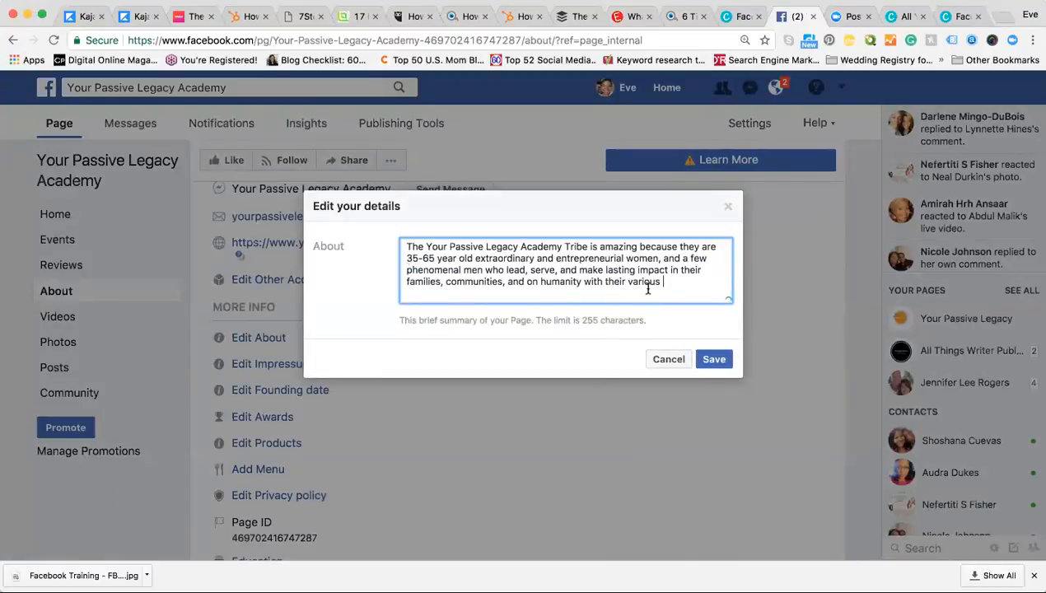
pyautogui.press('BackSpace')
pyautogui.press('BackSpace')
pyautogui.press('BackSpace')
pyautogui.press('BackSpace')
pyautogui.press('BackSpace')
pyautogui.press('BackSpace')
pyautogui.press('BackSpace')
pyautogui.press('BackSpace')
pyautogui.press('BackSpace')
pyautogui.press('BackSpace')
pyautogui.press('BackSpace')
pyautogui.press('BackSpace')
pyautogui.press('BackSpace')
pyautogui.press('BackSpace')
pyautogui.press('BackSpace')
pyautogui.press('BackSpace')
pyautogui.press('BackSpace')
pyautogui.press('BackSpace')
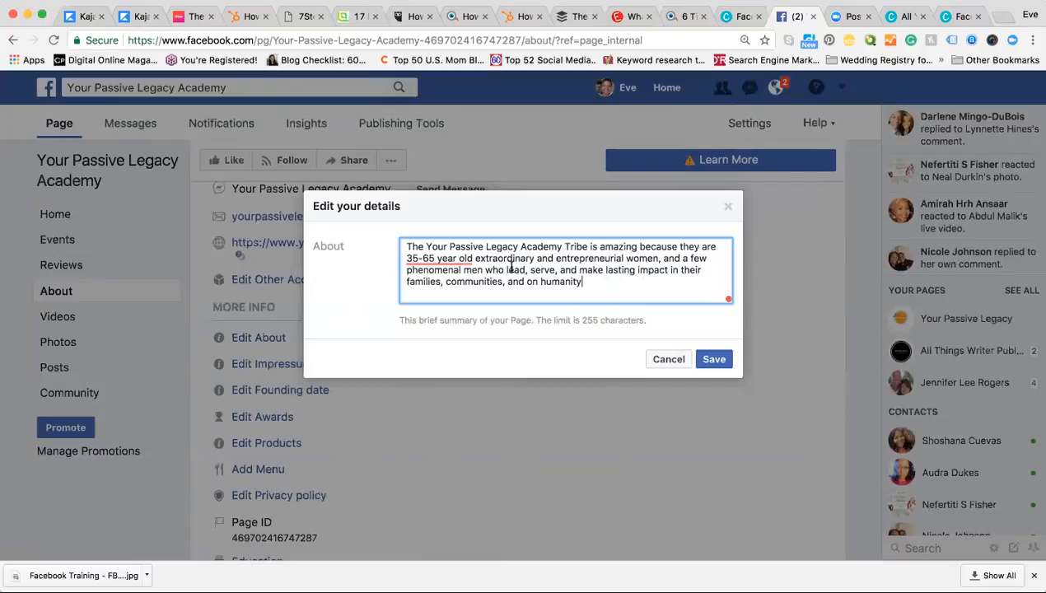
pyautogui.moveTo(443, 259)
pyautogui.click(713, 359)
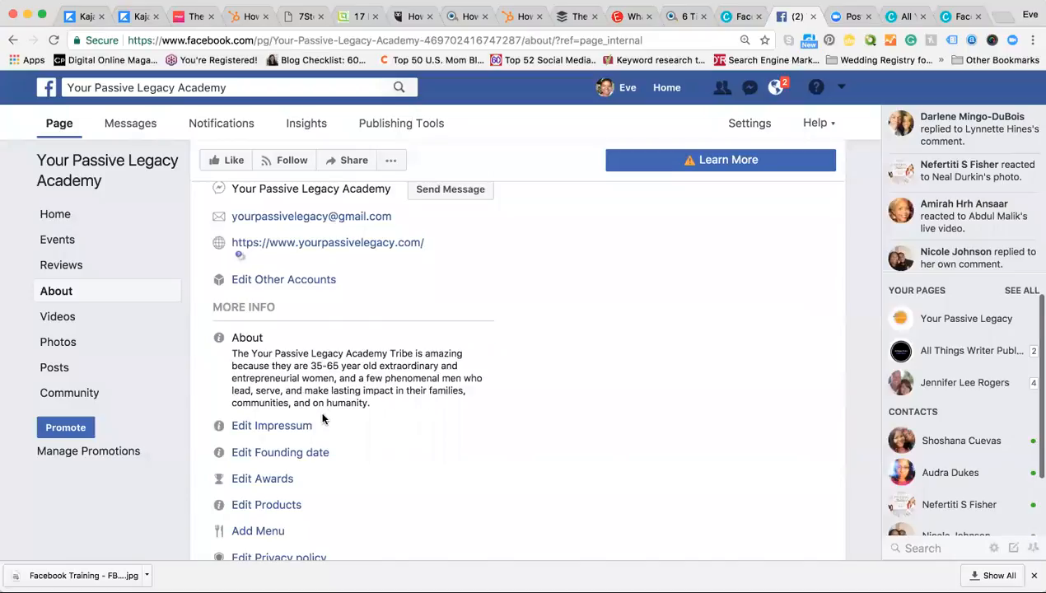
# Step: Cancel the Impressum editor and save February 18th 2016 as the founding date
pyautogui.scroll(-3, 322, 421)
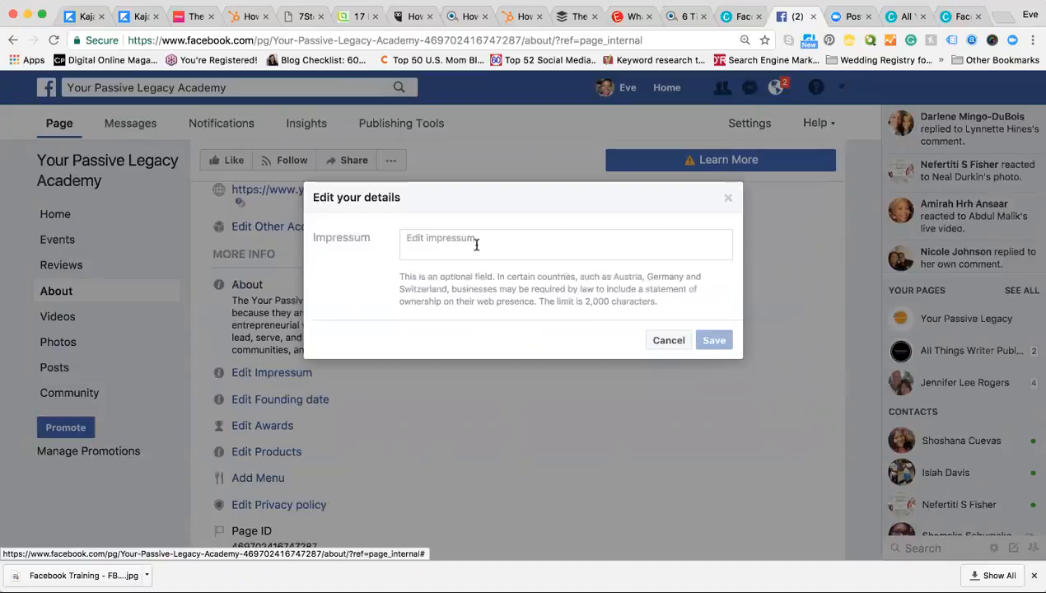
pyautogui.click(665, 347)
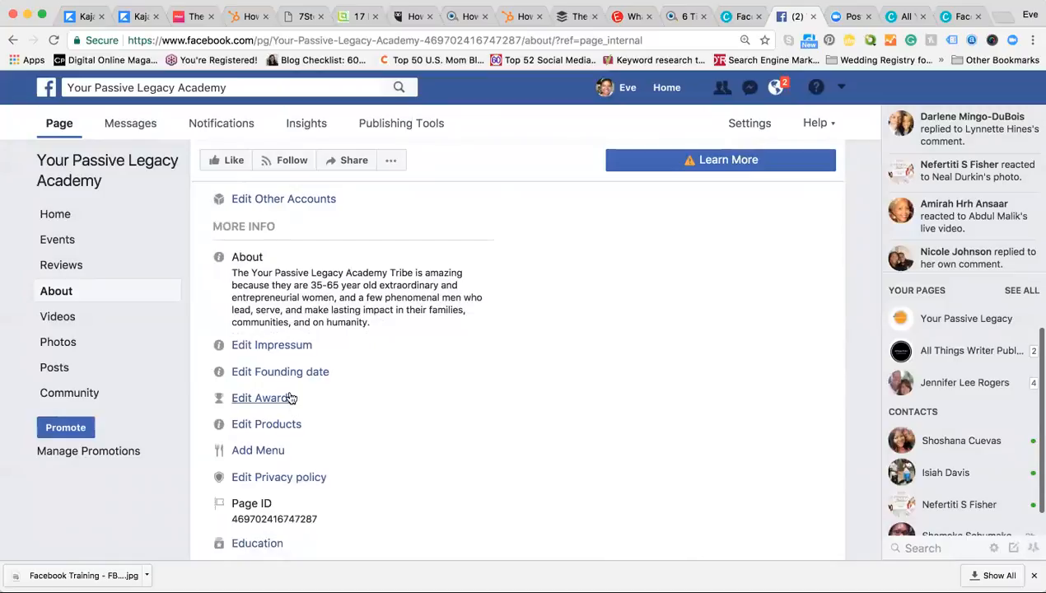
pyautogui.click(287, 375)
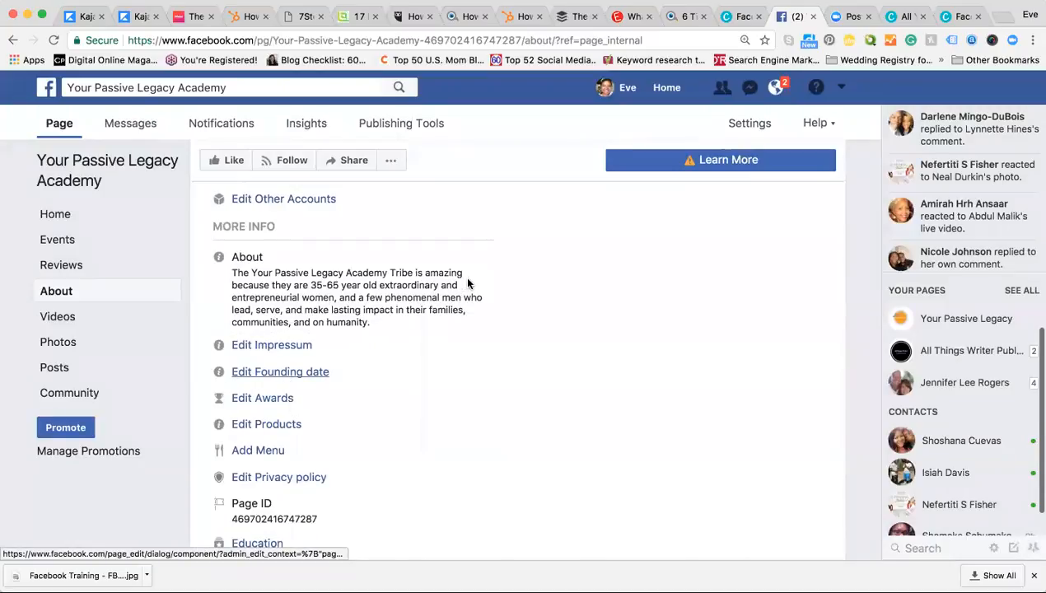
pyautogui.write('F')
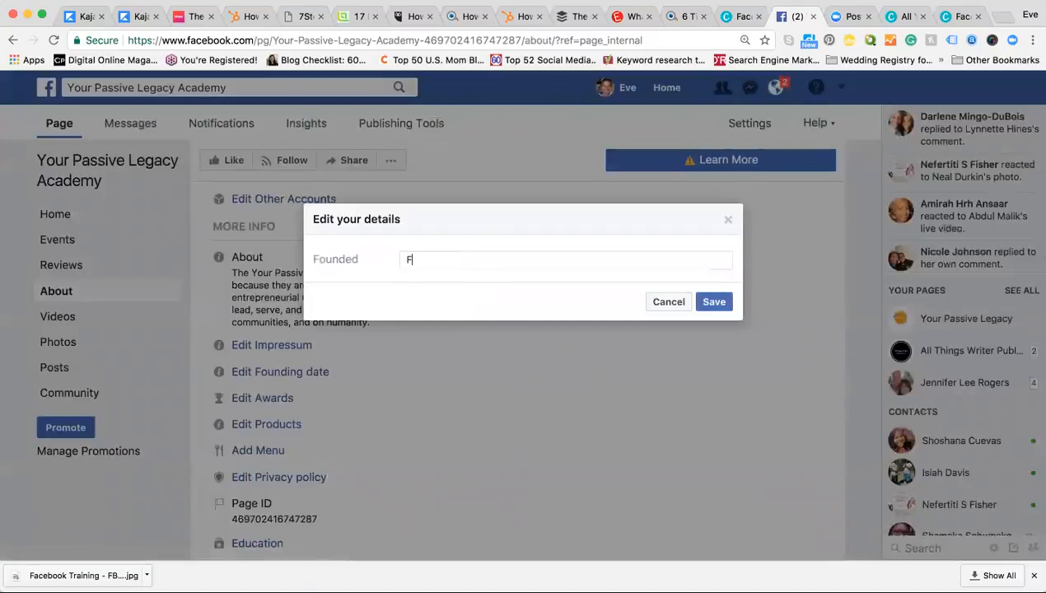
pyautogui.write('ebruary 18th 2016')
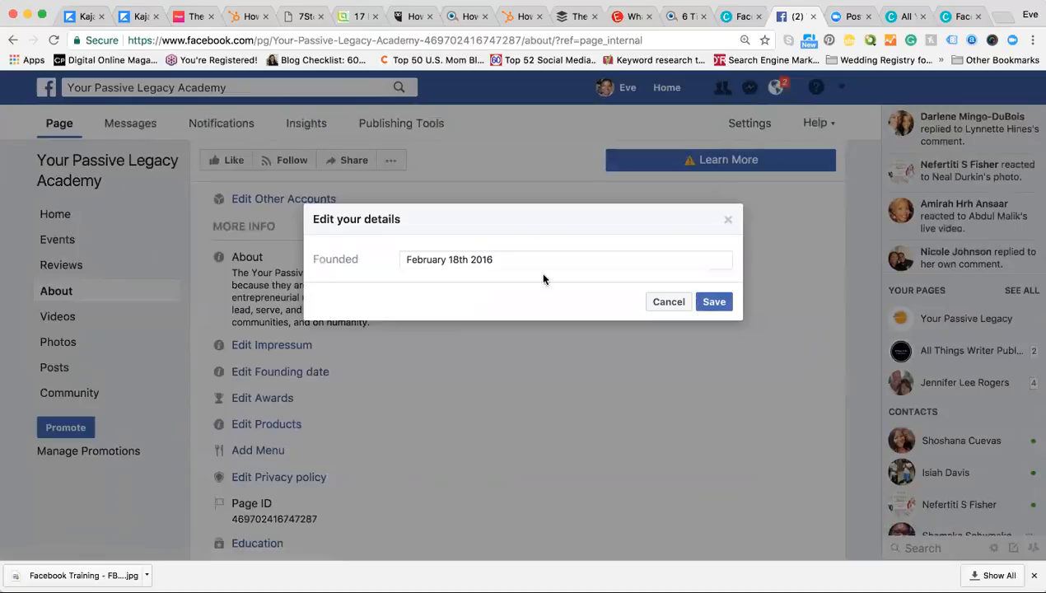
pyautogui.click(710, 301)
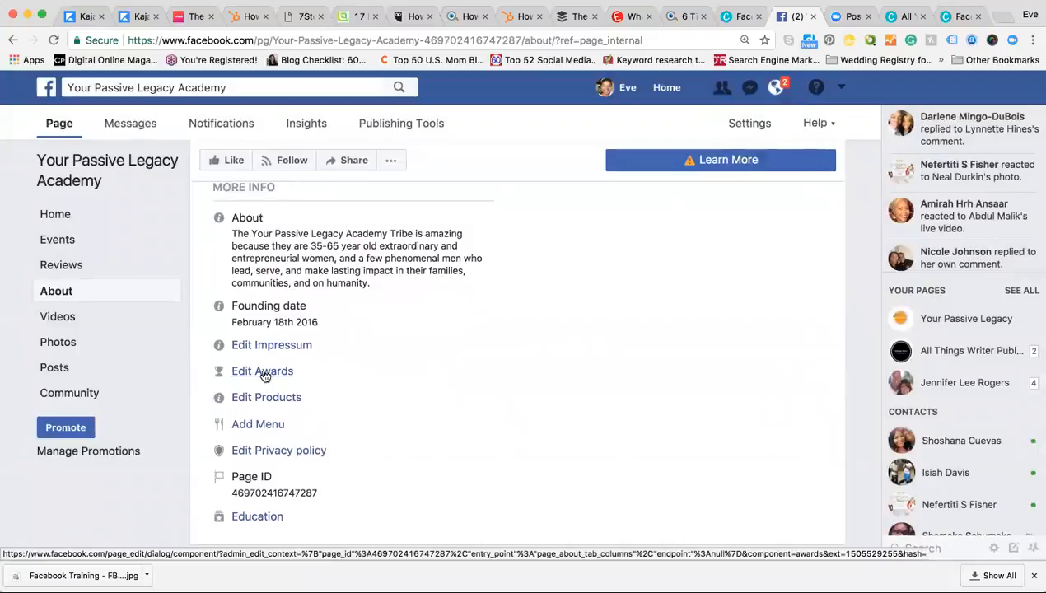
pyautogui.click(263, 375)
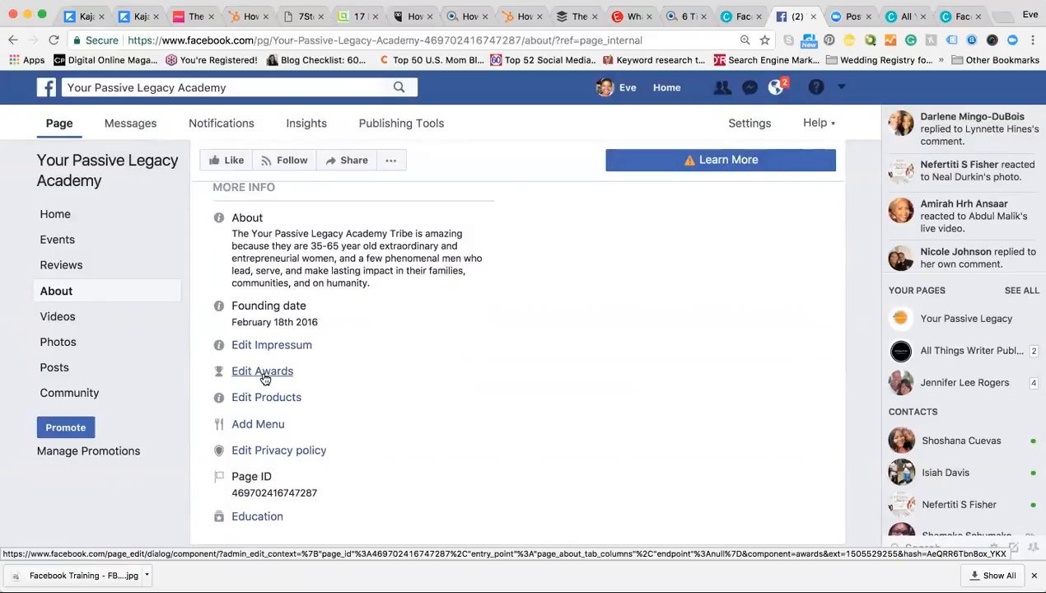
pyautogui.click(262, 399)
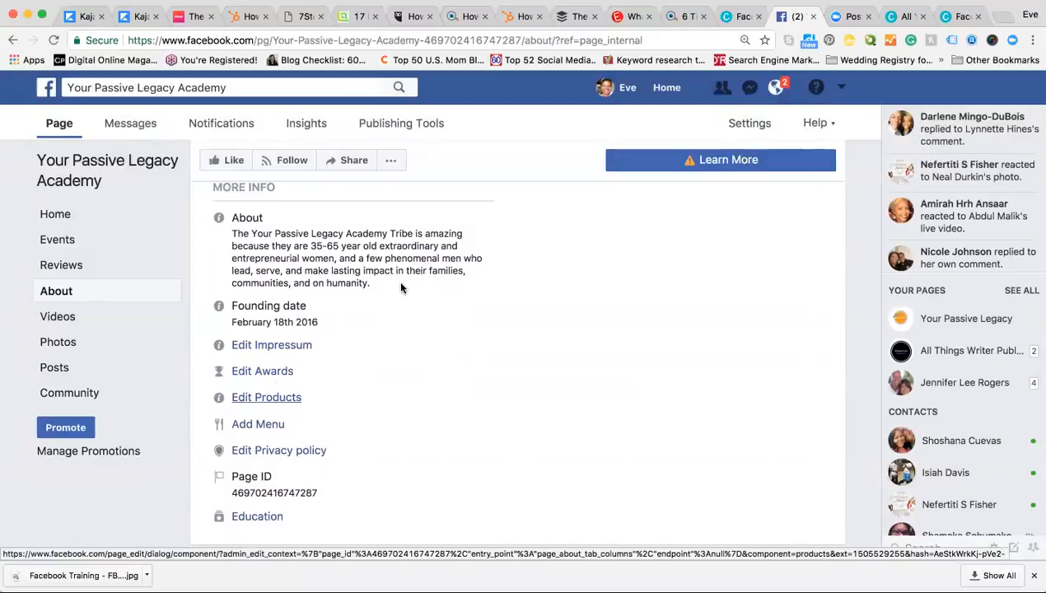
pyautogui.click(432, 257)
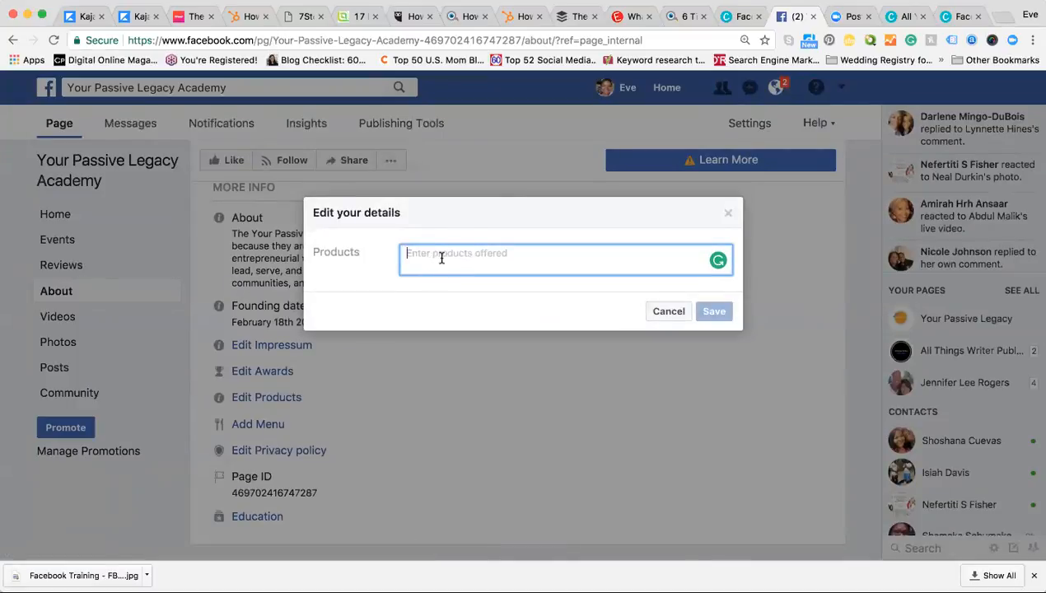
pyautogui.click(654, 312)
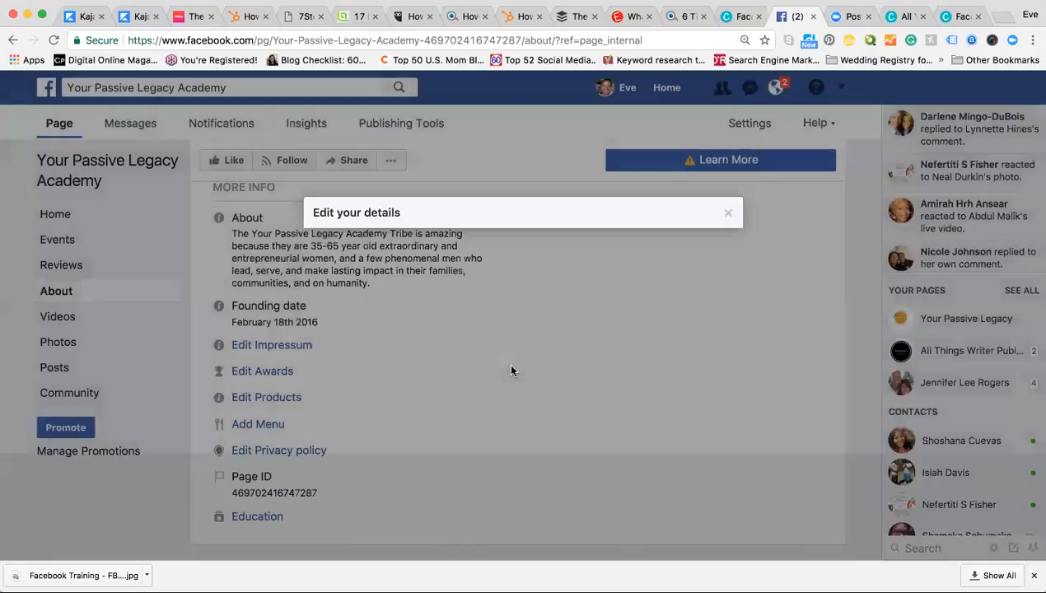
pyautogui.scroll(-2, 280, 378)
pyautogui.click(251, 359)
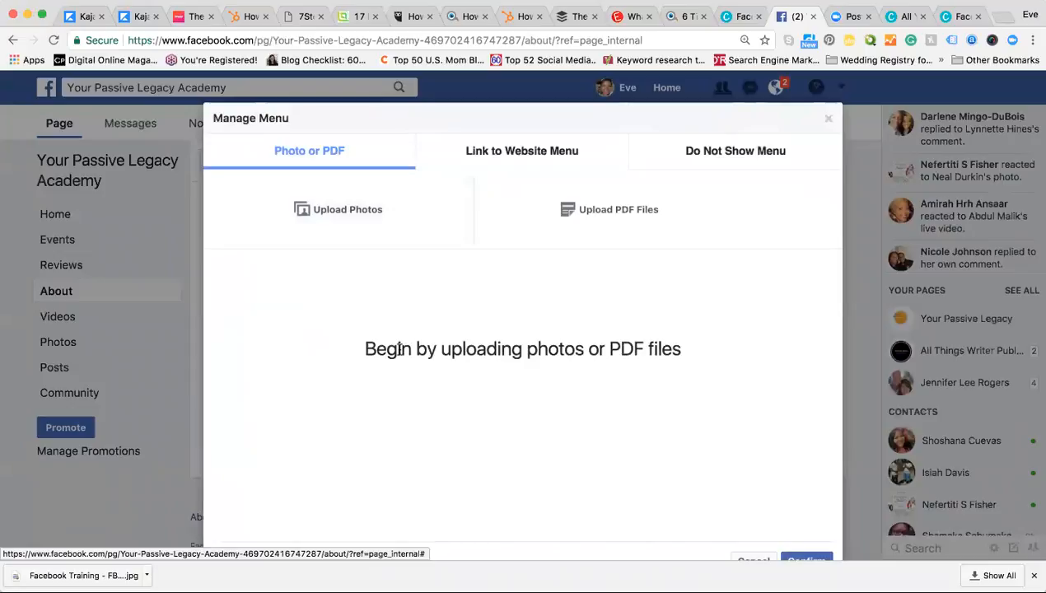
pyautogui.scroll(-3, 399, 346)
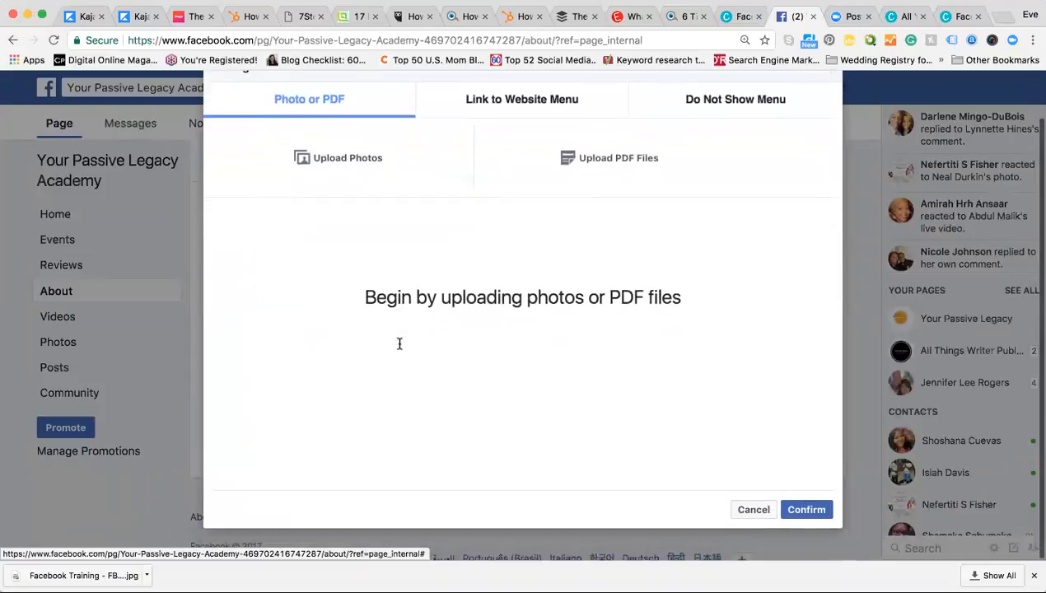
pyautogui.scroll(2, 399, 344)
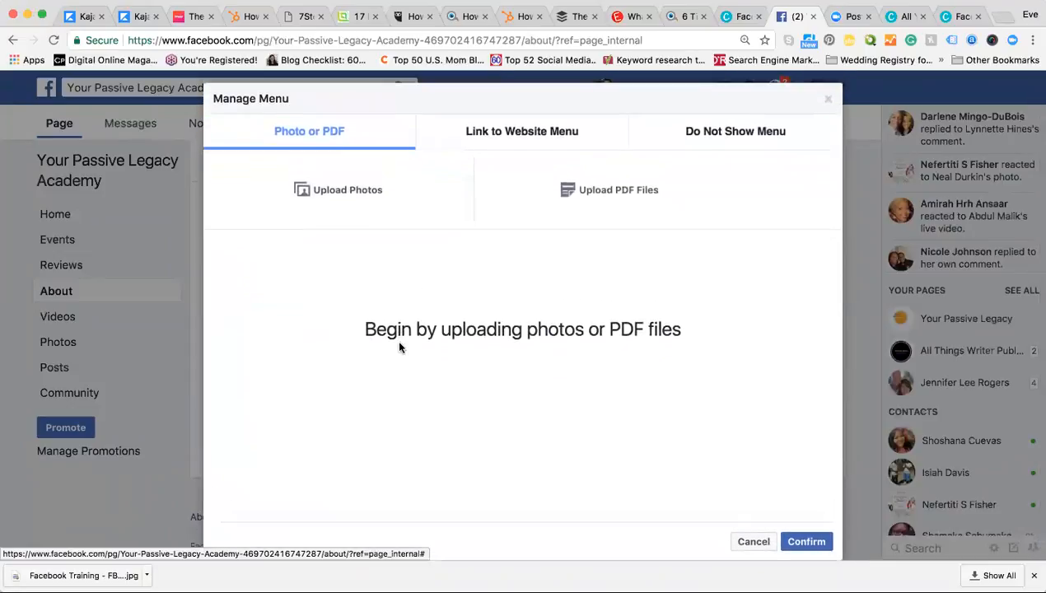
pyautogui.click(822, 93)
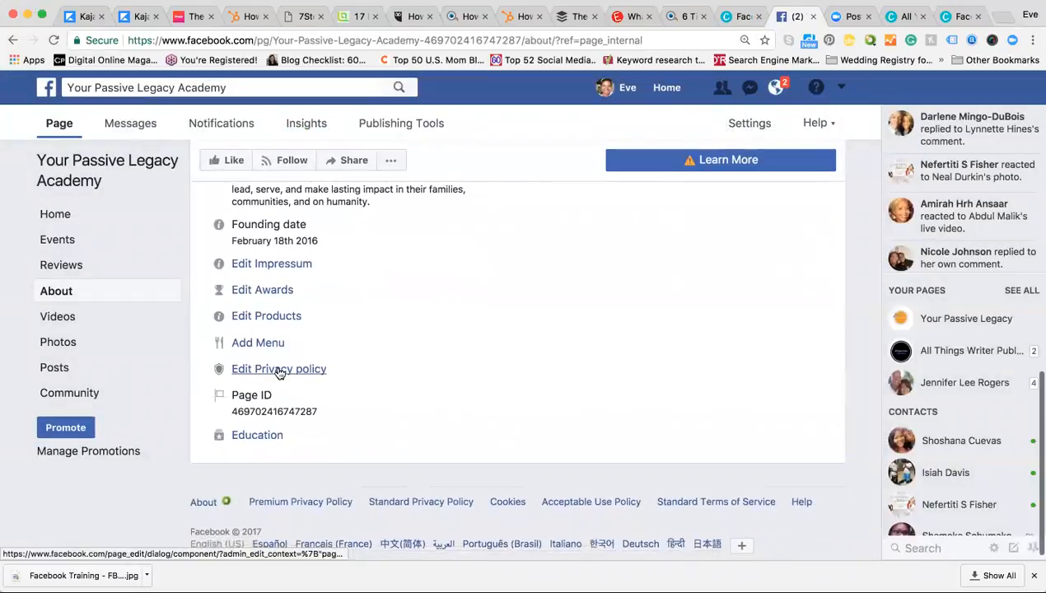
pyautogui.click(277, 370)
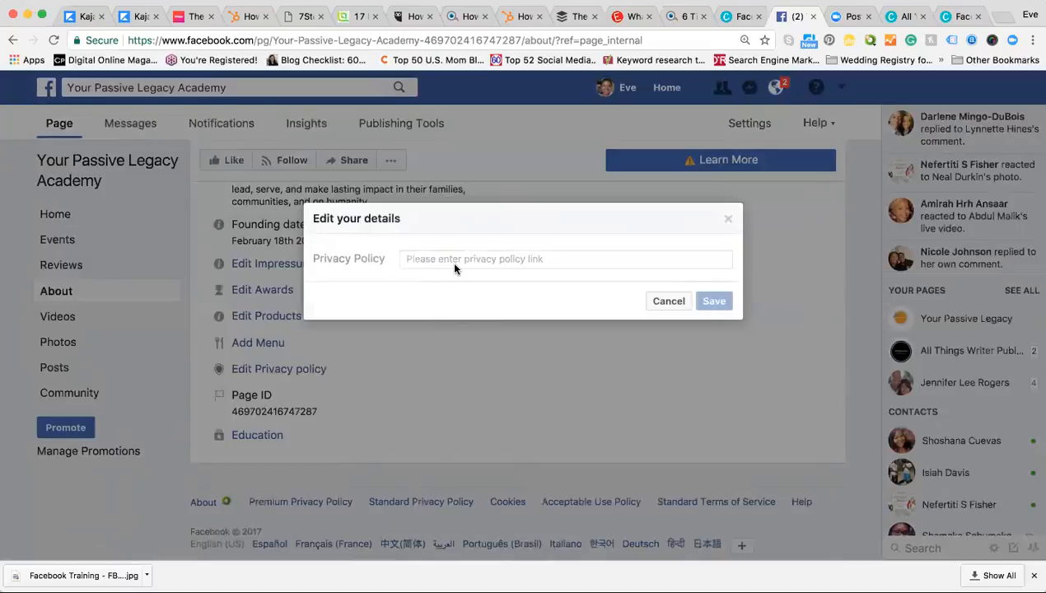
pyautogui.click(667, 301)
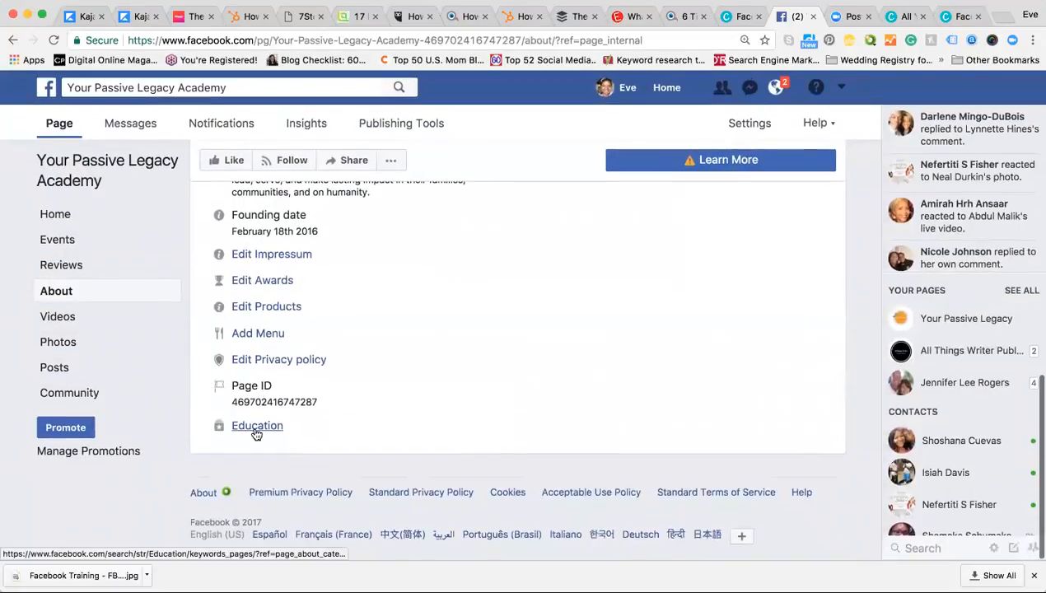
pyautogui.scroll(5, 252, 428)
pyautogui.scroll(3, 266, 425)
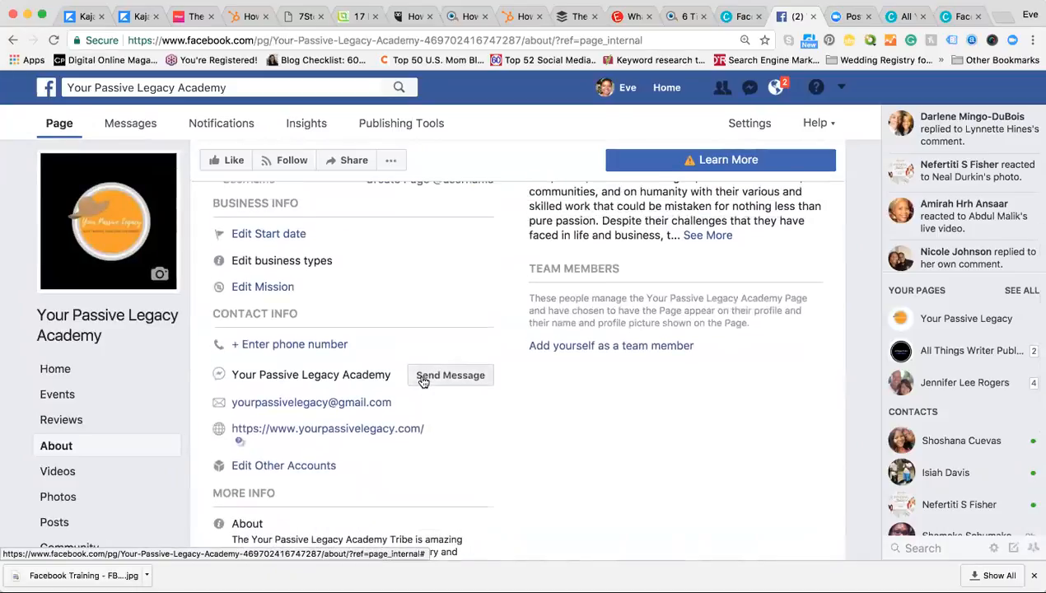
pyautogui.click(423, 377)
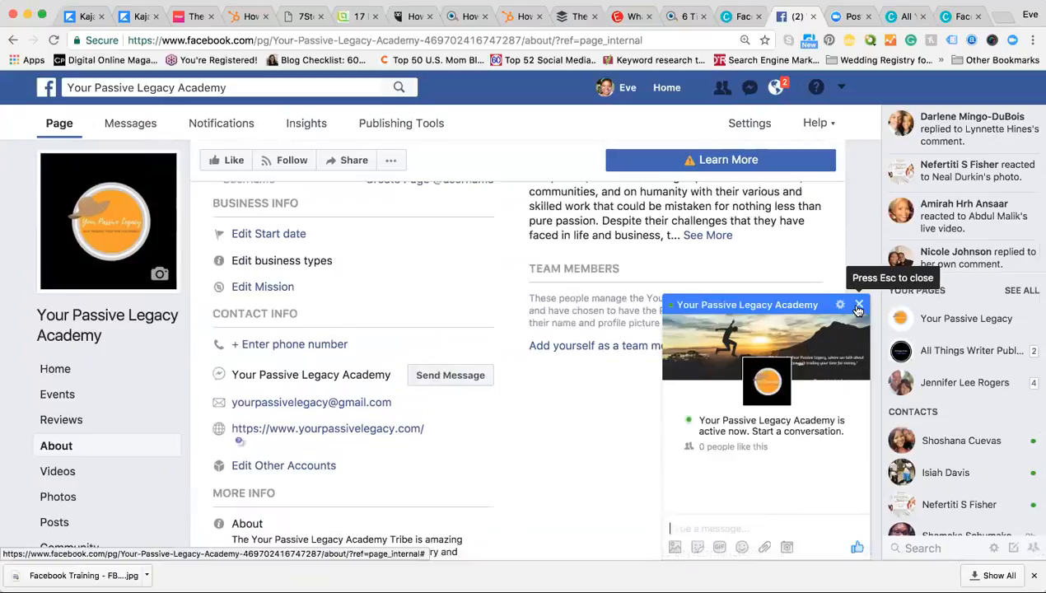
pyautogui.click(859, 308)
pyautogui.scroll(5, 483, 360)
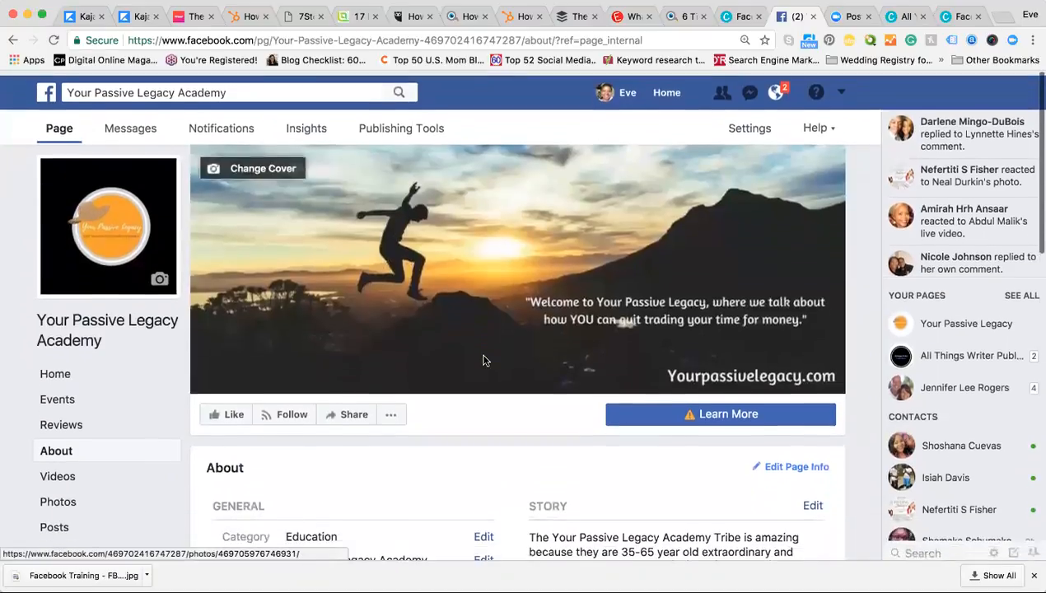
pyautogui.scroll(-6, 483, 360)
pyautogui.scroll(-5, 484, 360)
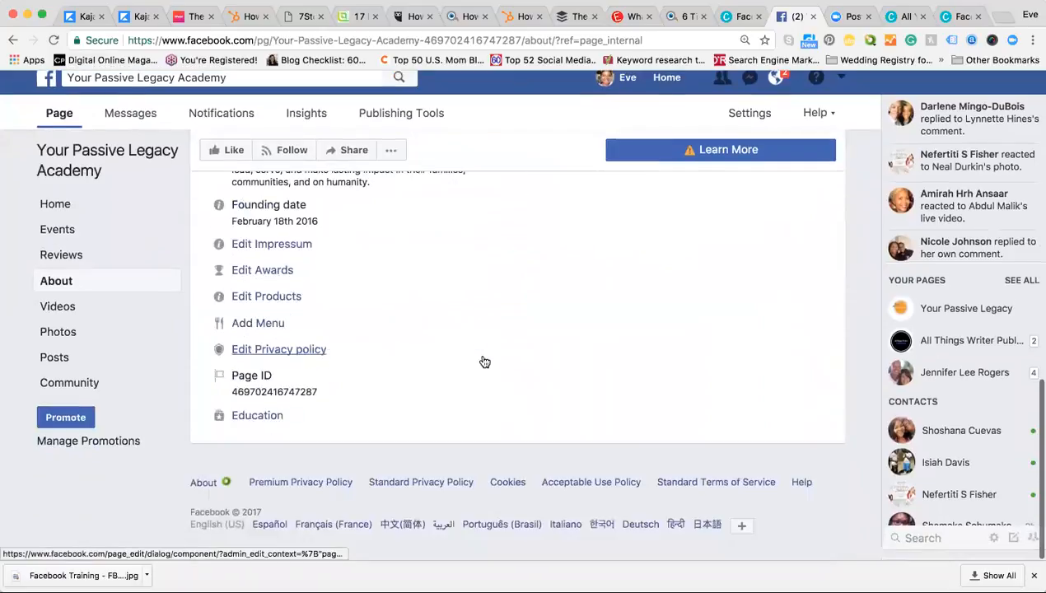
pyautogui.scroll(10, 265, 269)
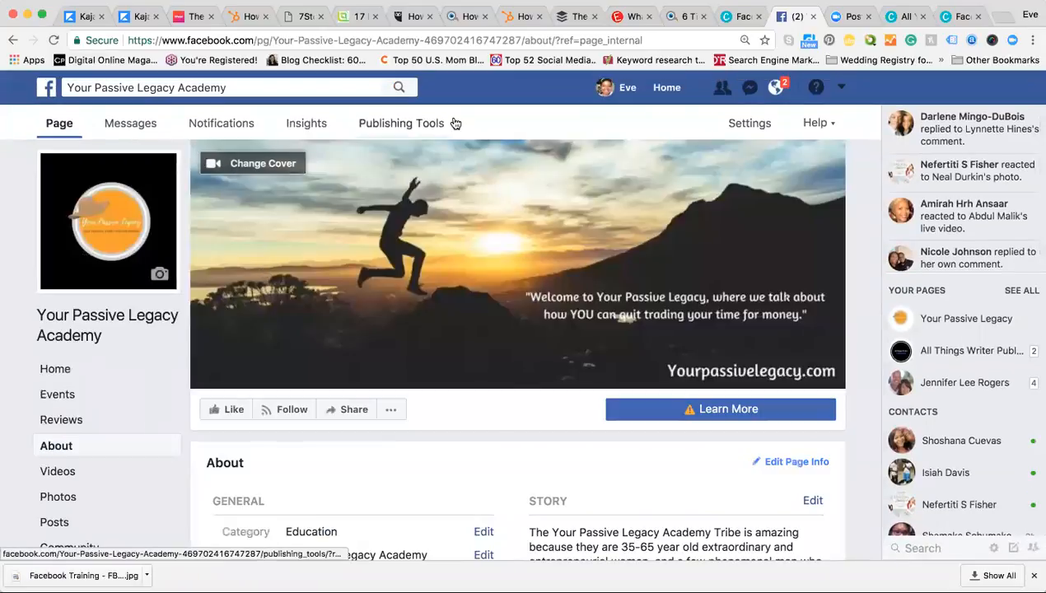